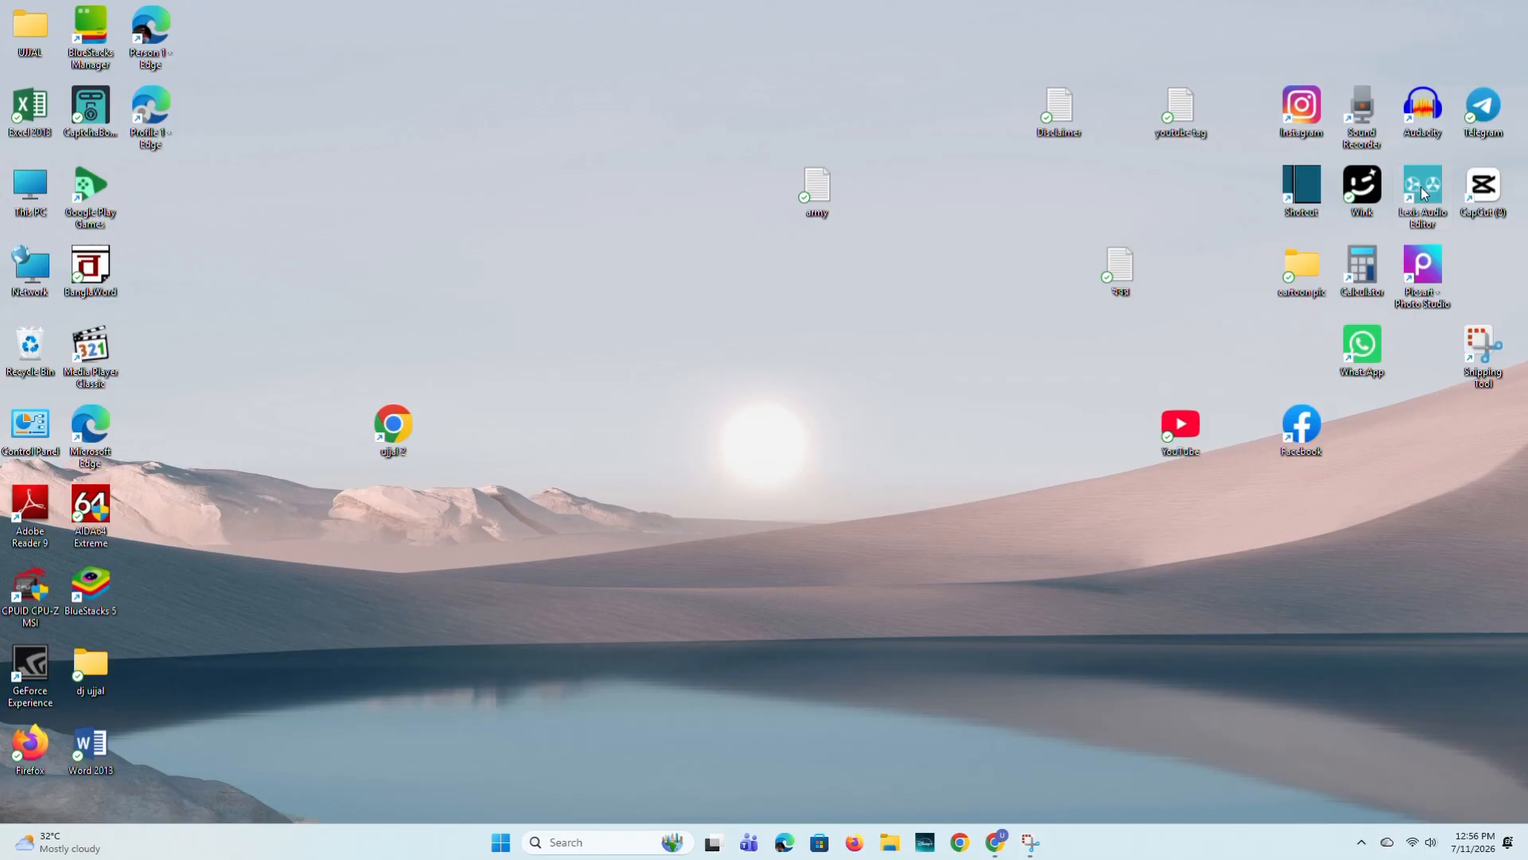
- Launch Lexis Audio Editor maximized, open the ElevenLabs MP3 from the Downloads folder, and play it
{"action": "double_click", "coordinate": [1424, 193]}
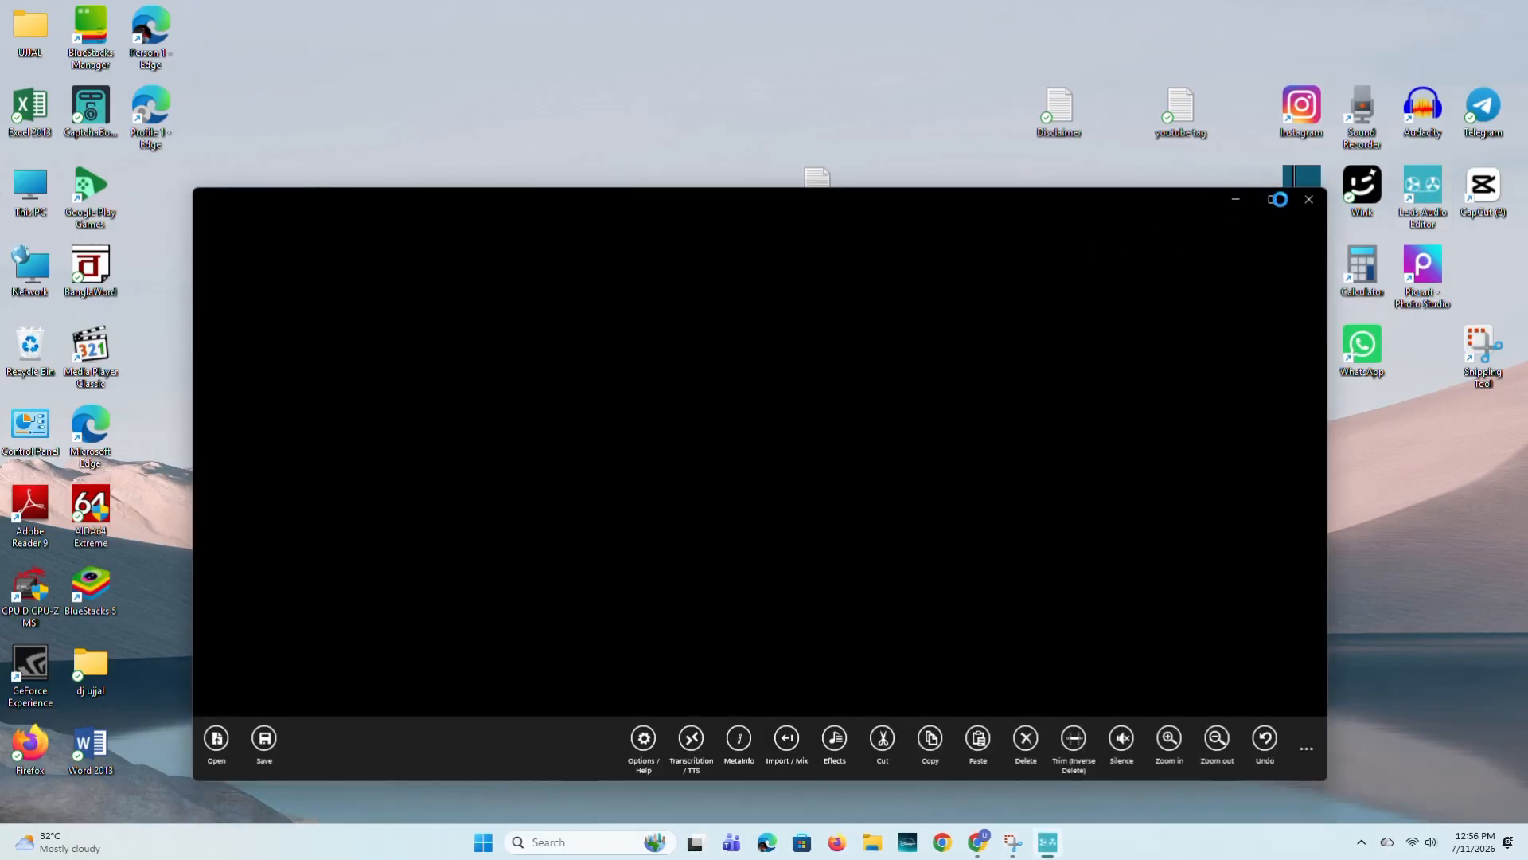
{"action": "left_click", "coordinate": [1273, 200]}
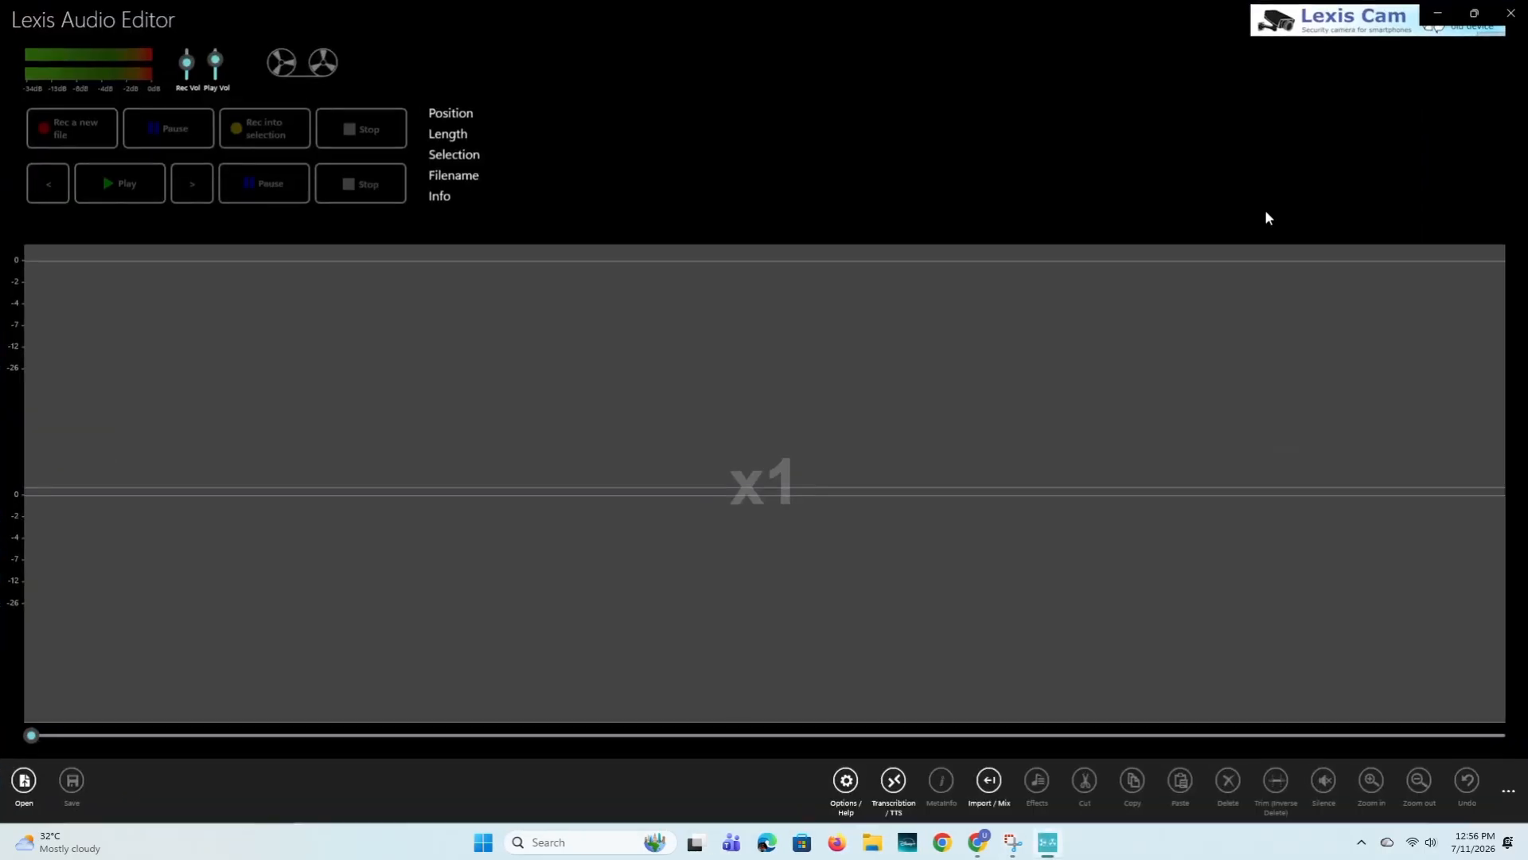
{"action": "left_click", "coordinate": [23, 793]}
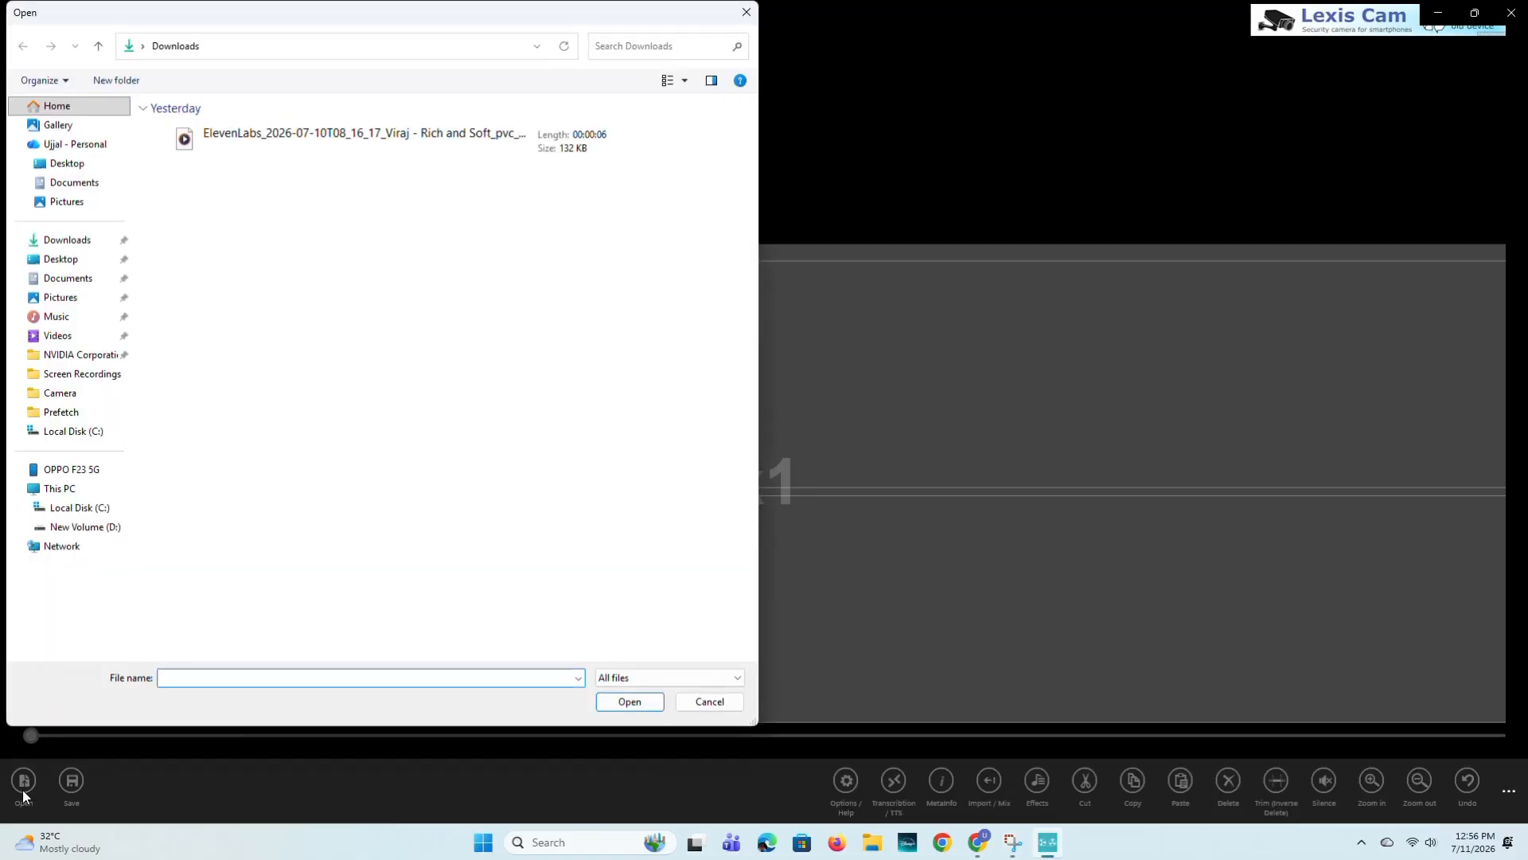
{"action": "left_click", "coordinate": [280, 153]}
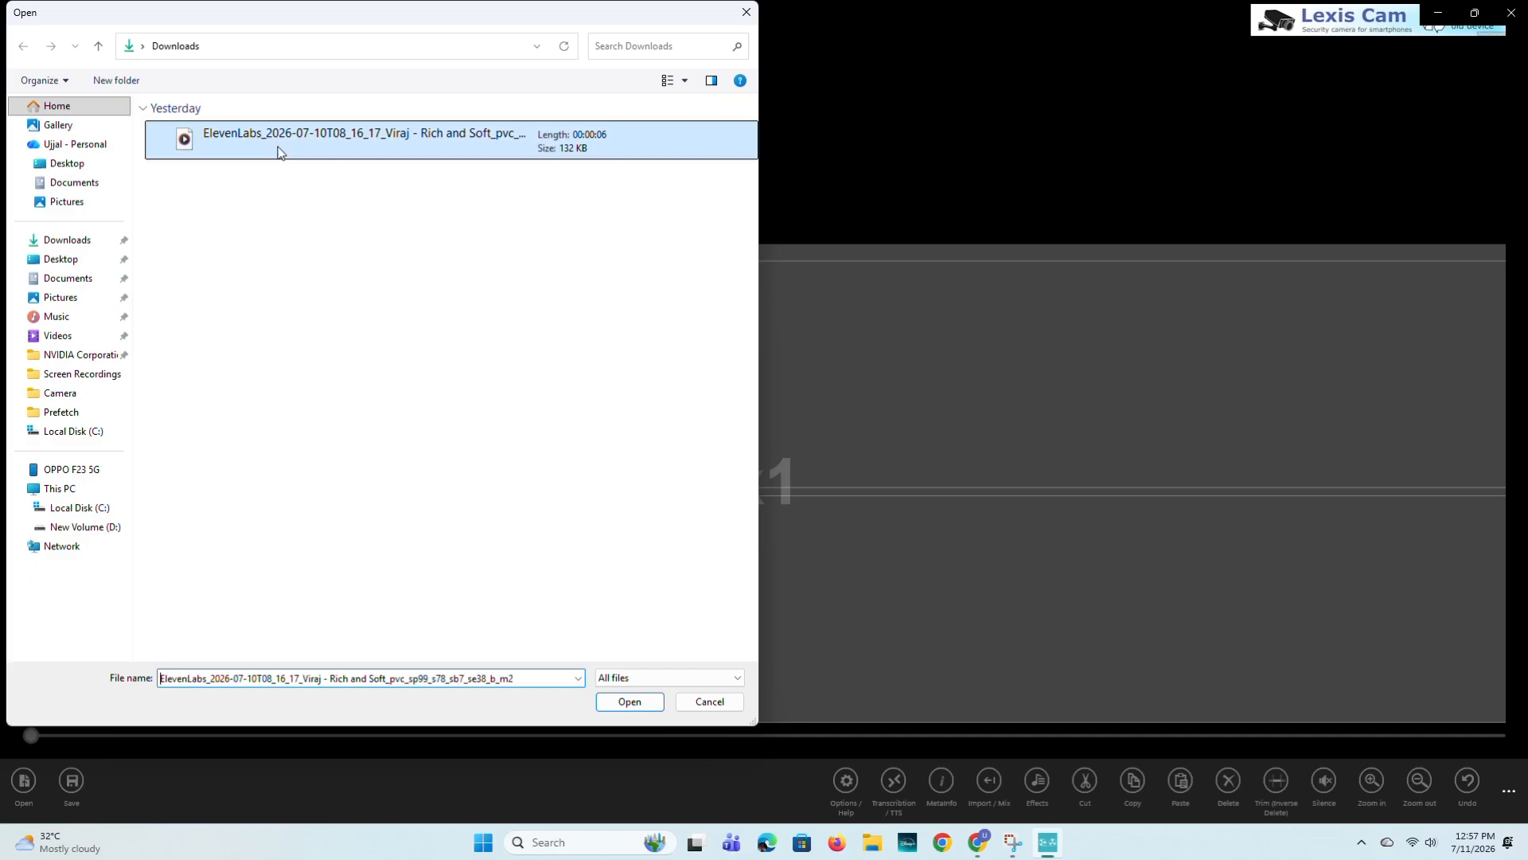
{"action": "double_click", "coordinate": [280, 153]}
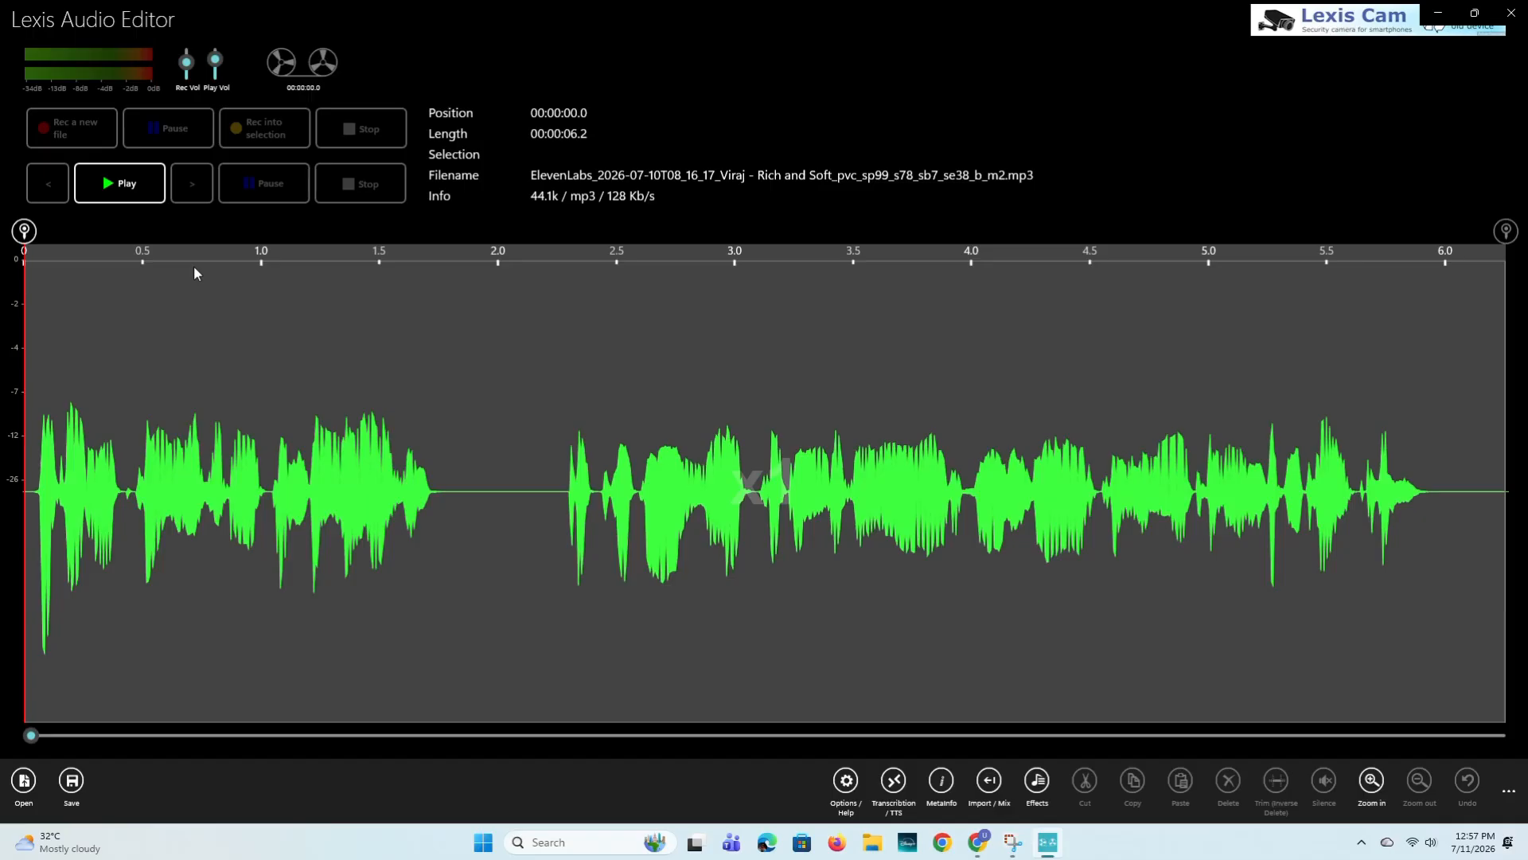
{"action": "left_click", "coordinate": [98, 175]}
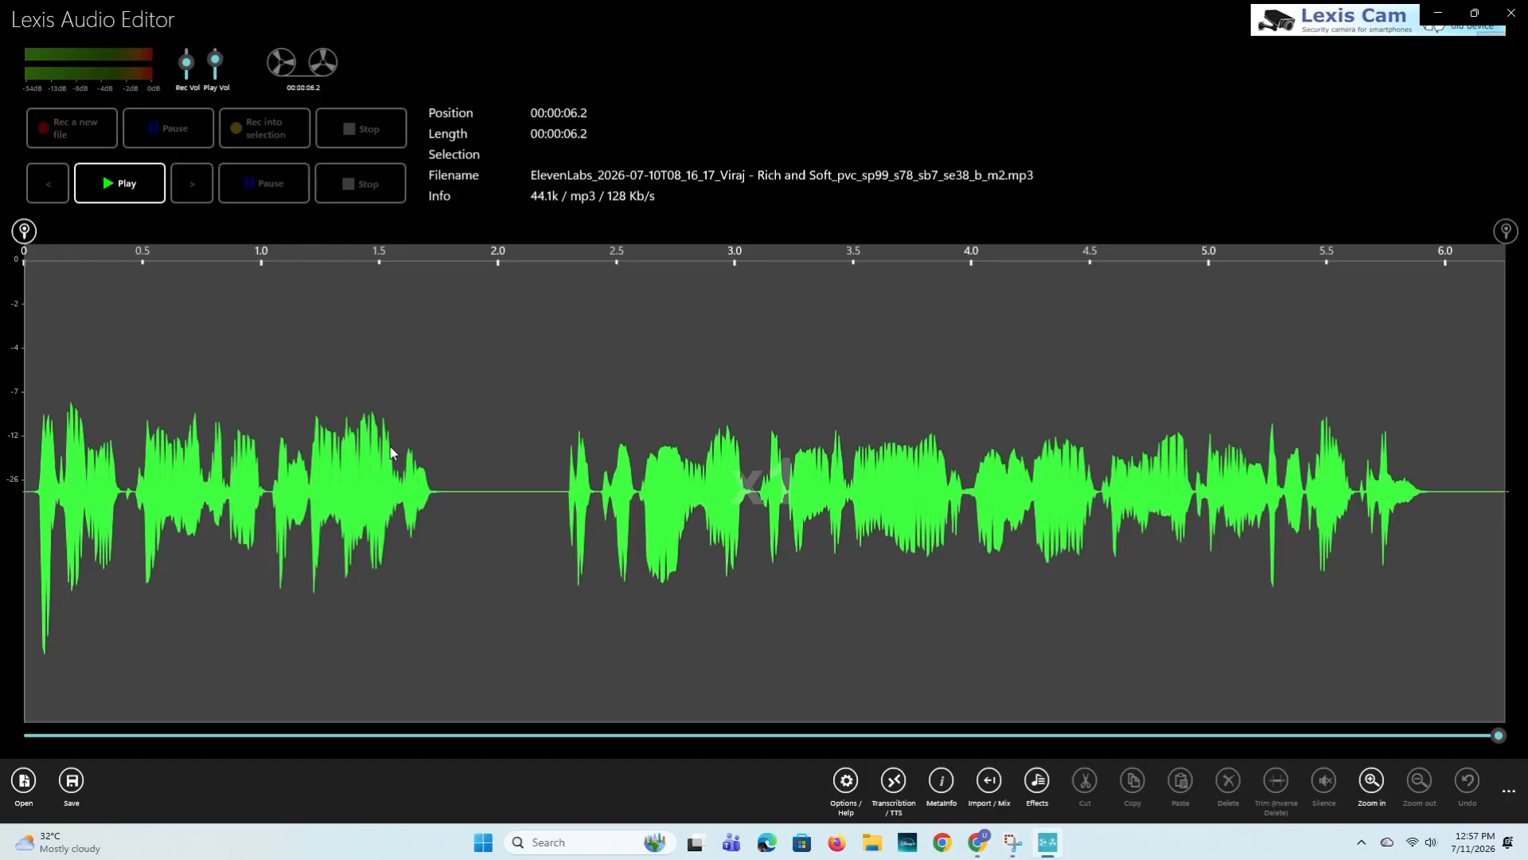
- Preview and apply a pitch change of +1 halftone to the whole recording
{"action": "left_click", "coordinate": [1037, 790]}
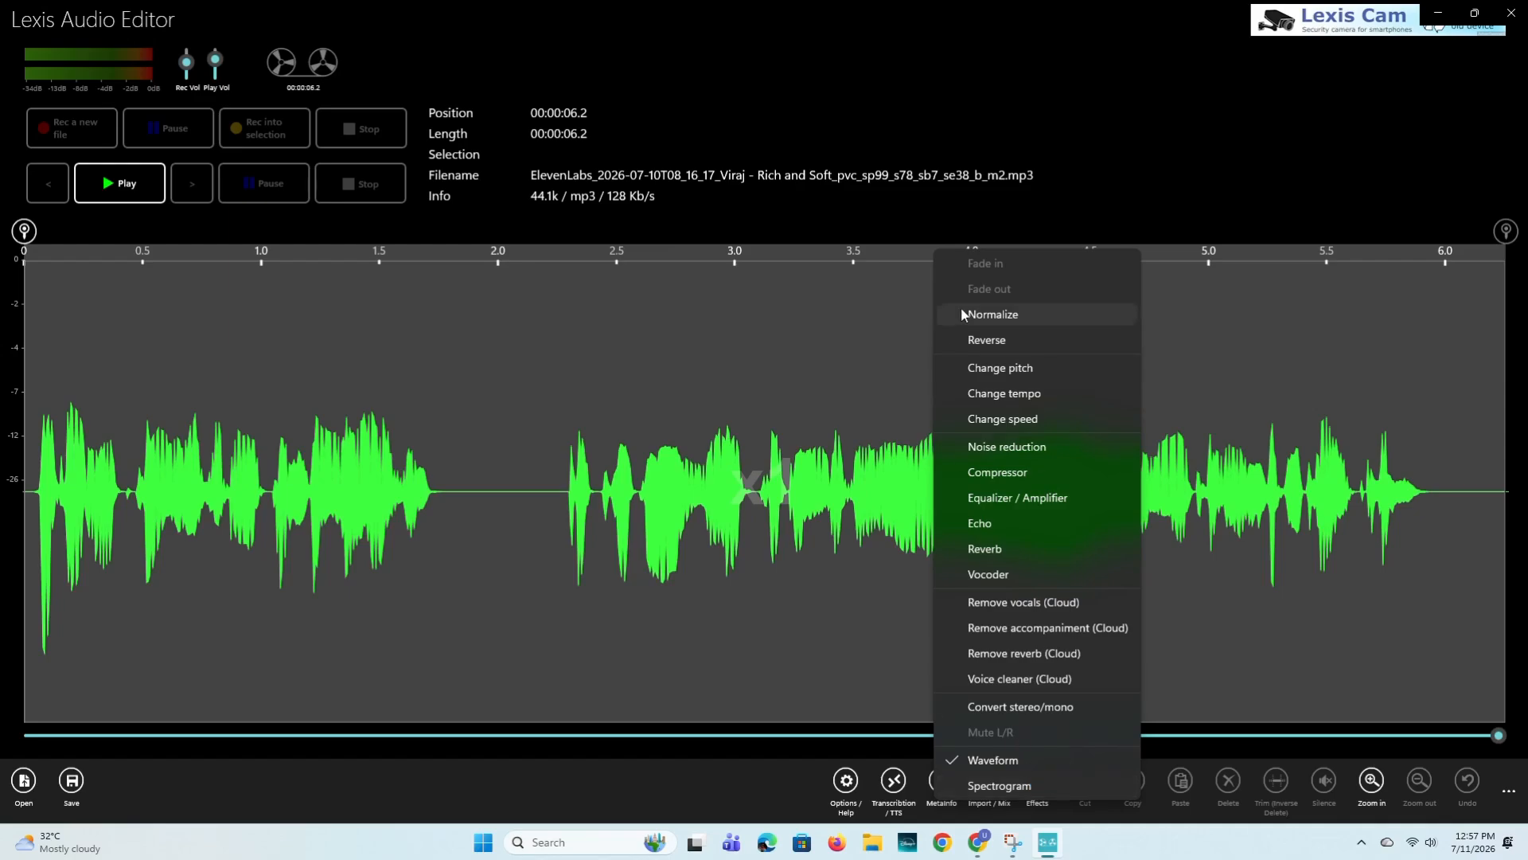
{"action": "left_click", "coordinate": [995, 368]}
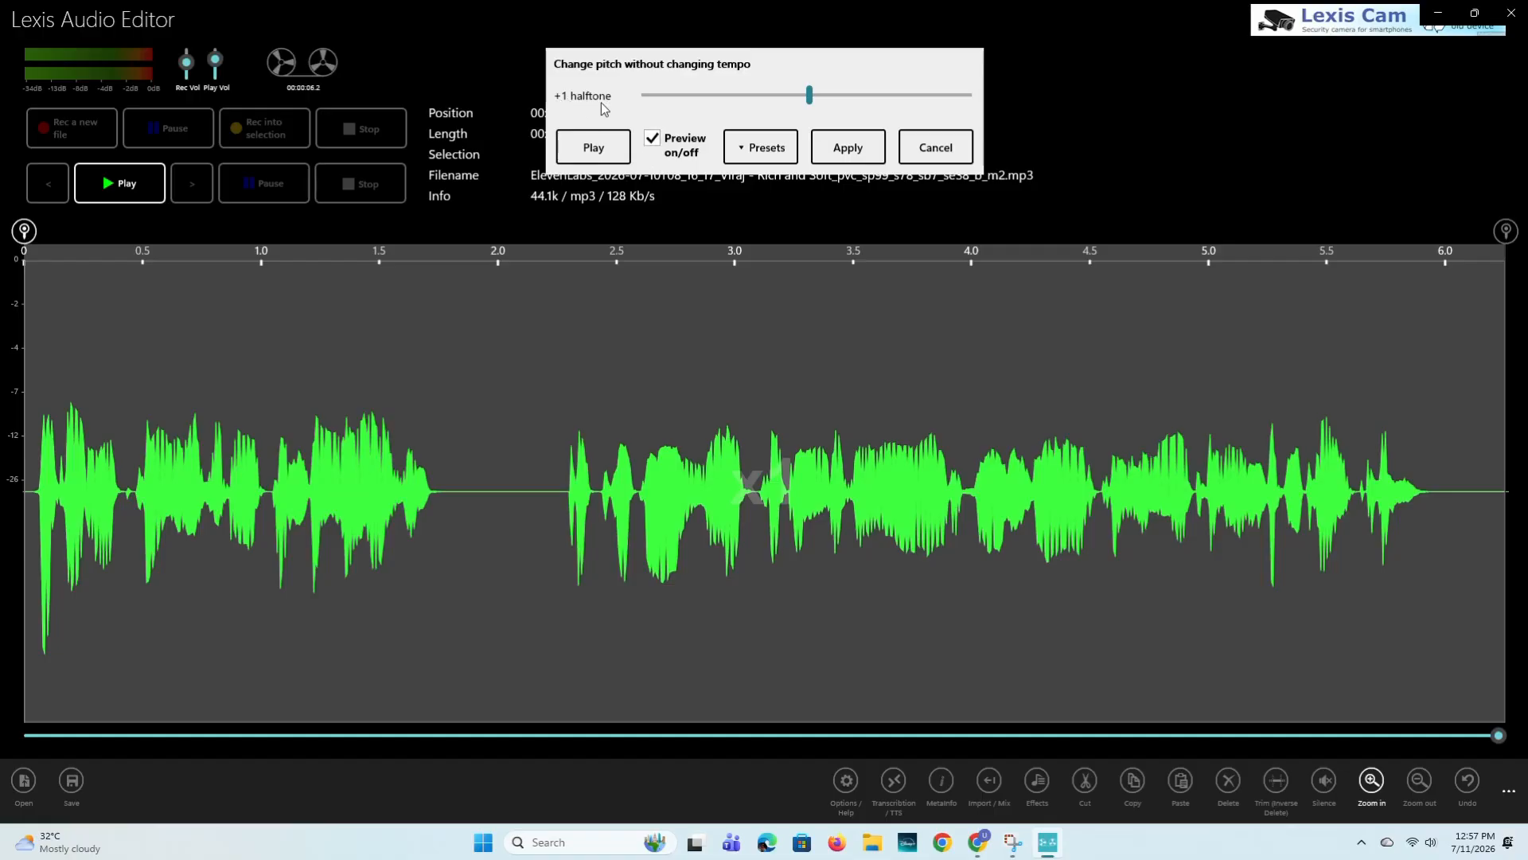
{"action": "left_click", "coordinate": [596, 149]}
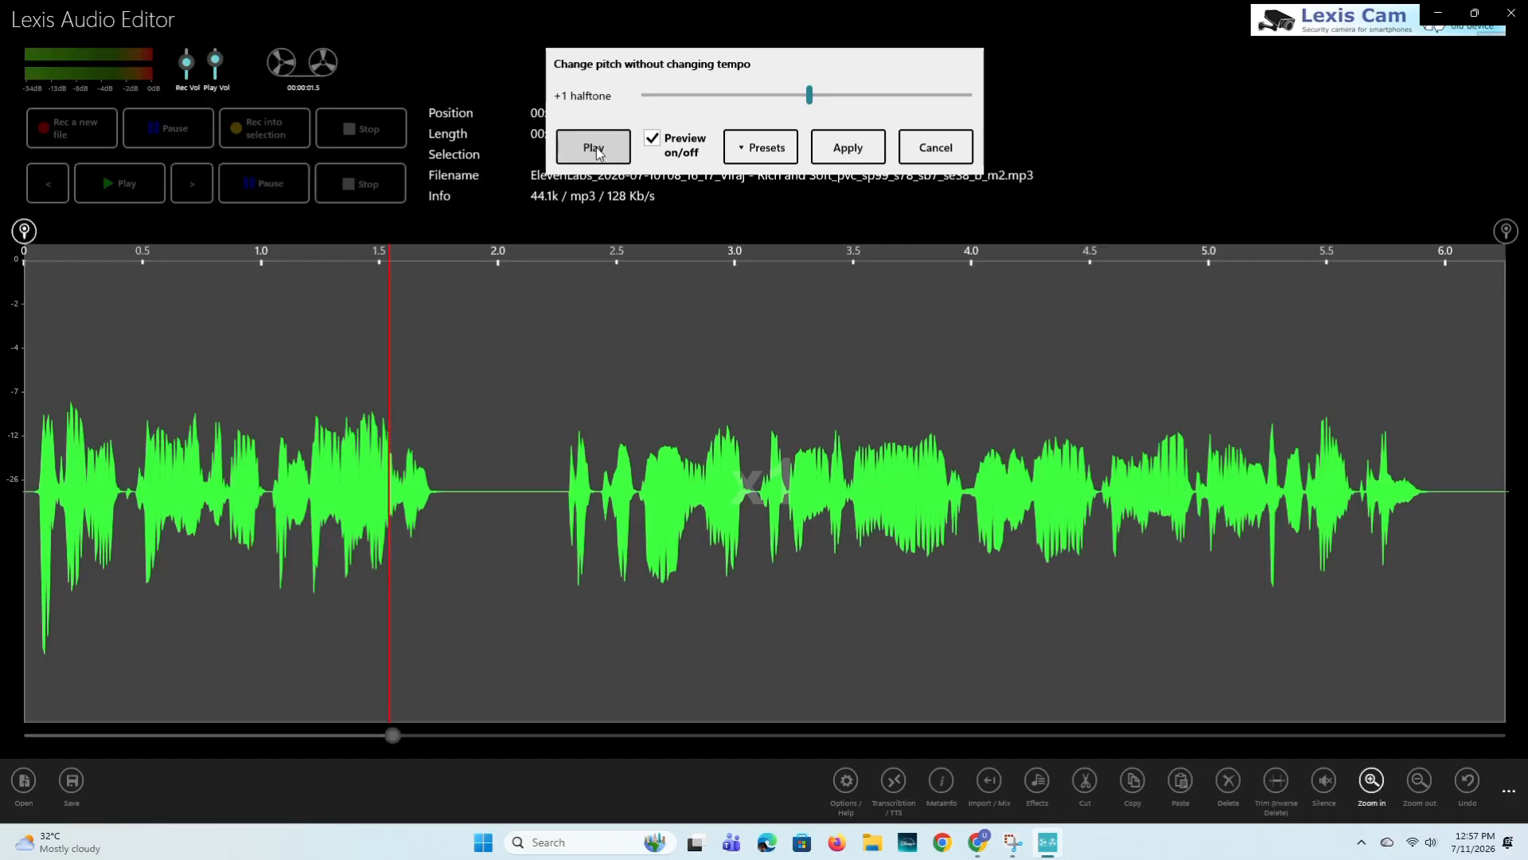
{"action": "left_click_drag", "start_coordinate": [402, 737], "coordinate": [33, 738]}
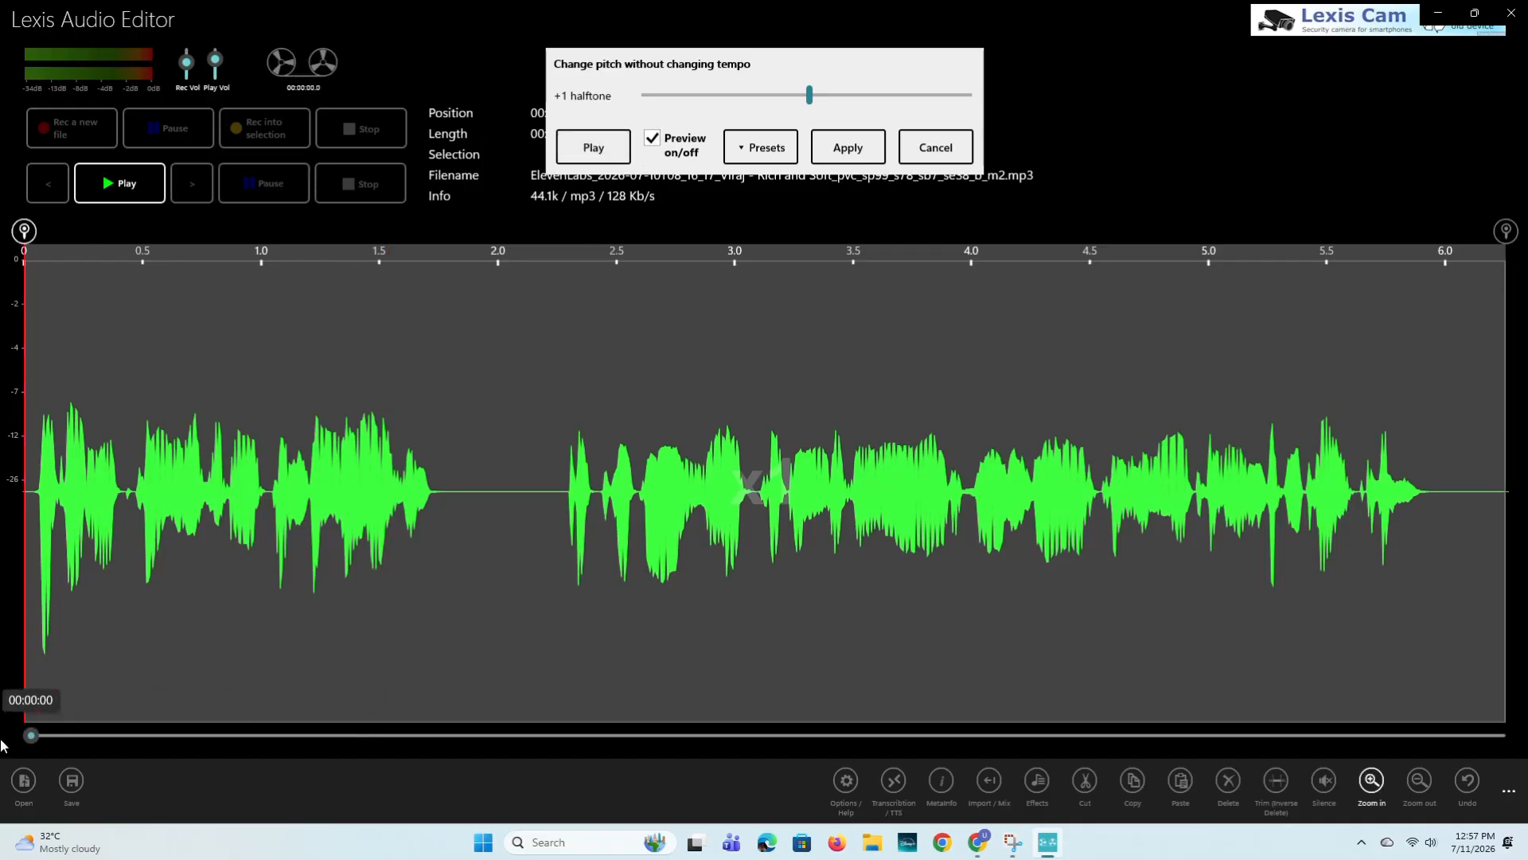
{"action": "left_click", "coordinate": [850, 148]}
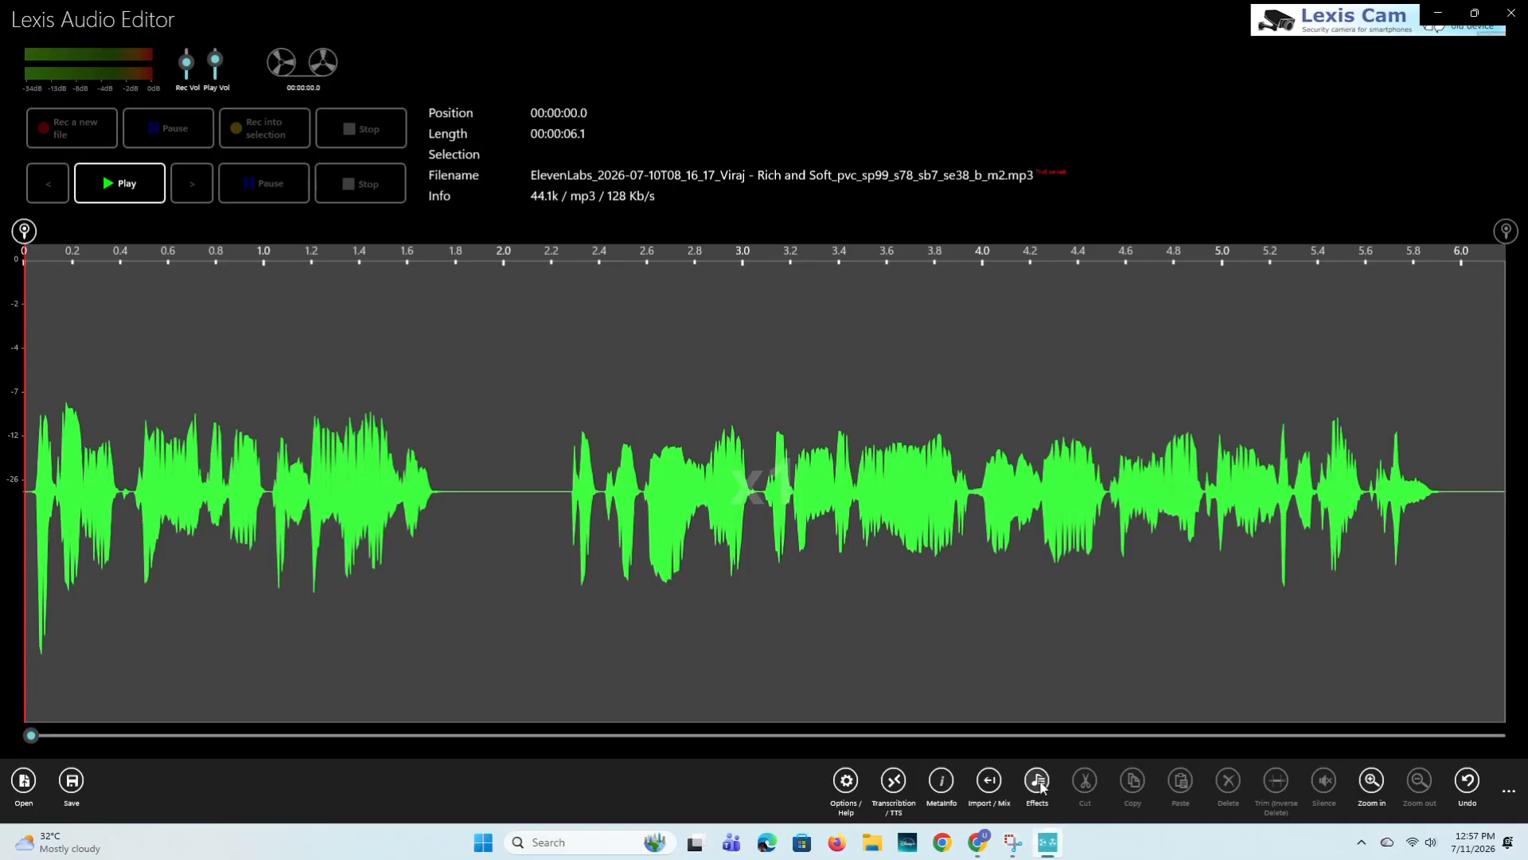
- Apply a tempo change of +1 % to the recording
{"action": "left_click", "coordinate": [1038, 782]}
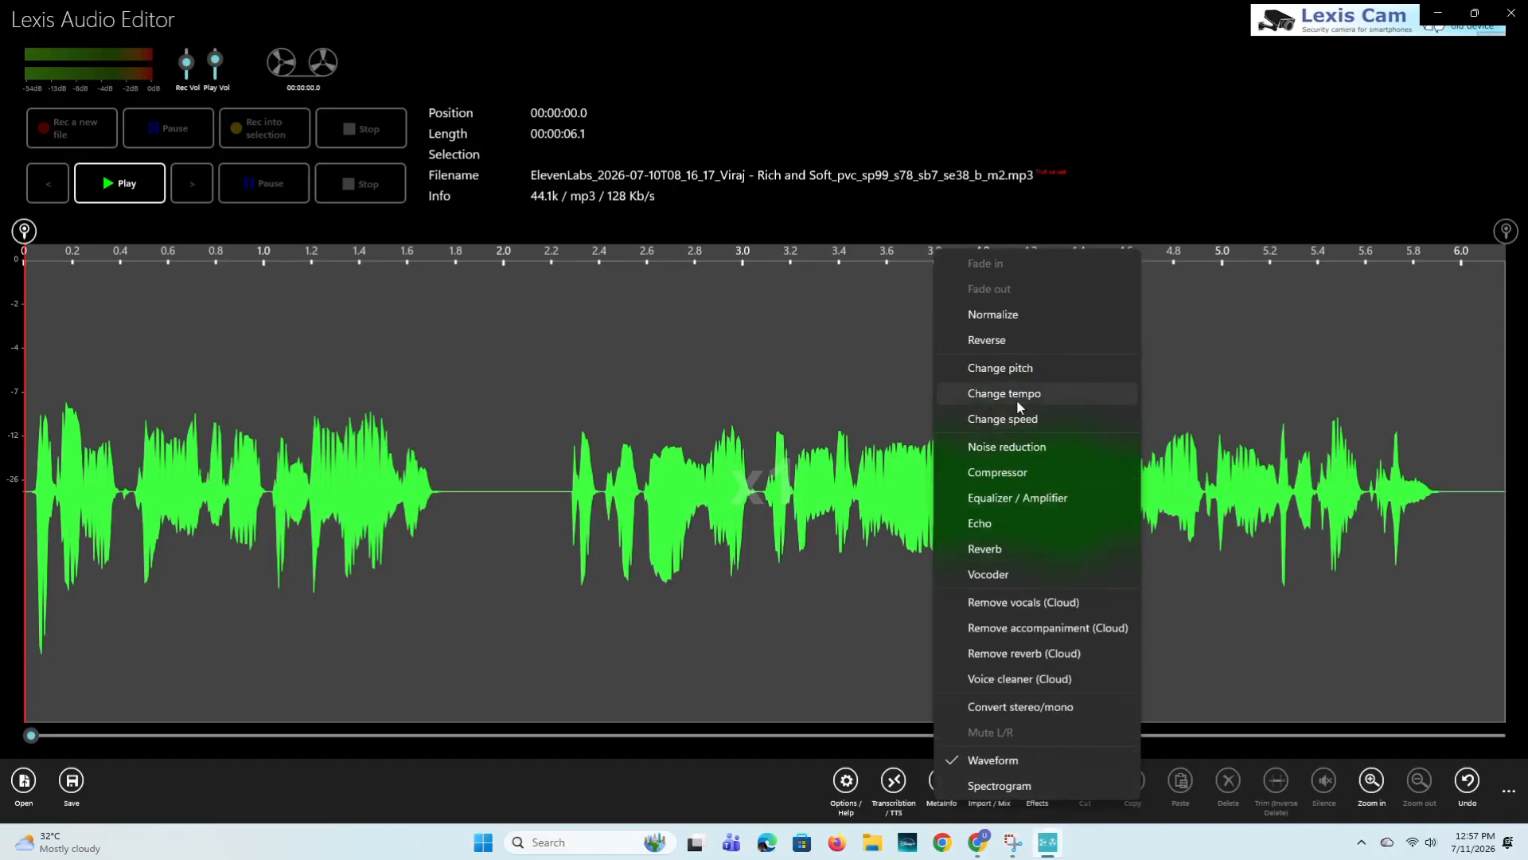
{"action": "left_click", "coordinate": [1005, 394]}
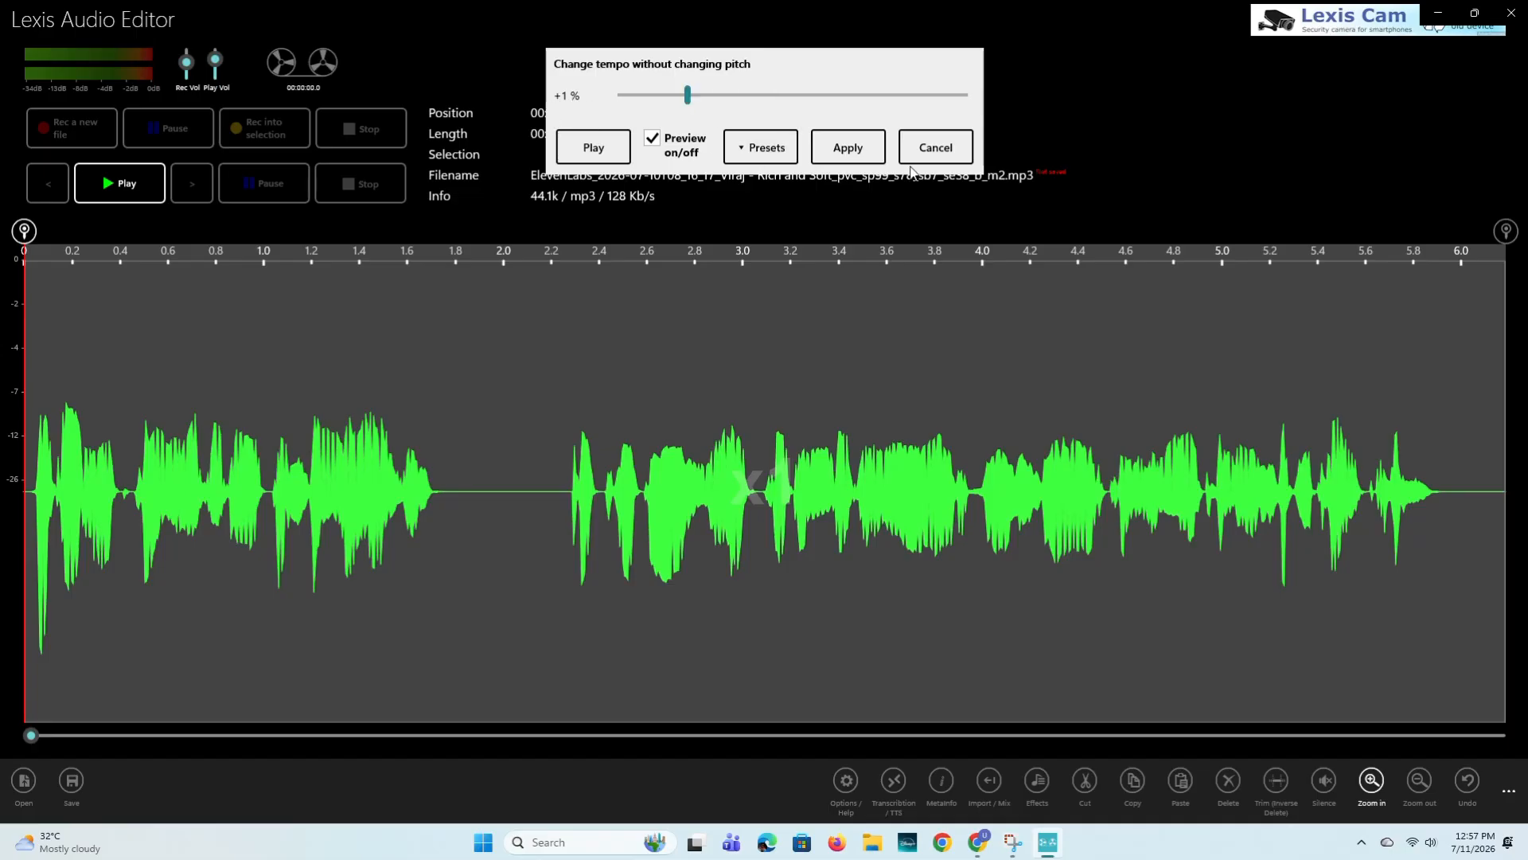
{"action": "left_click", "coordinate": [844, 153]}
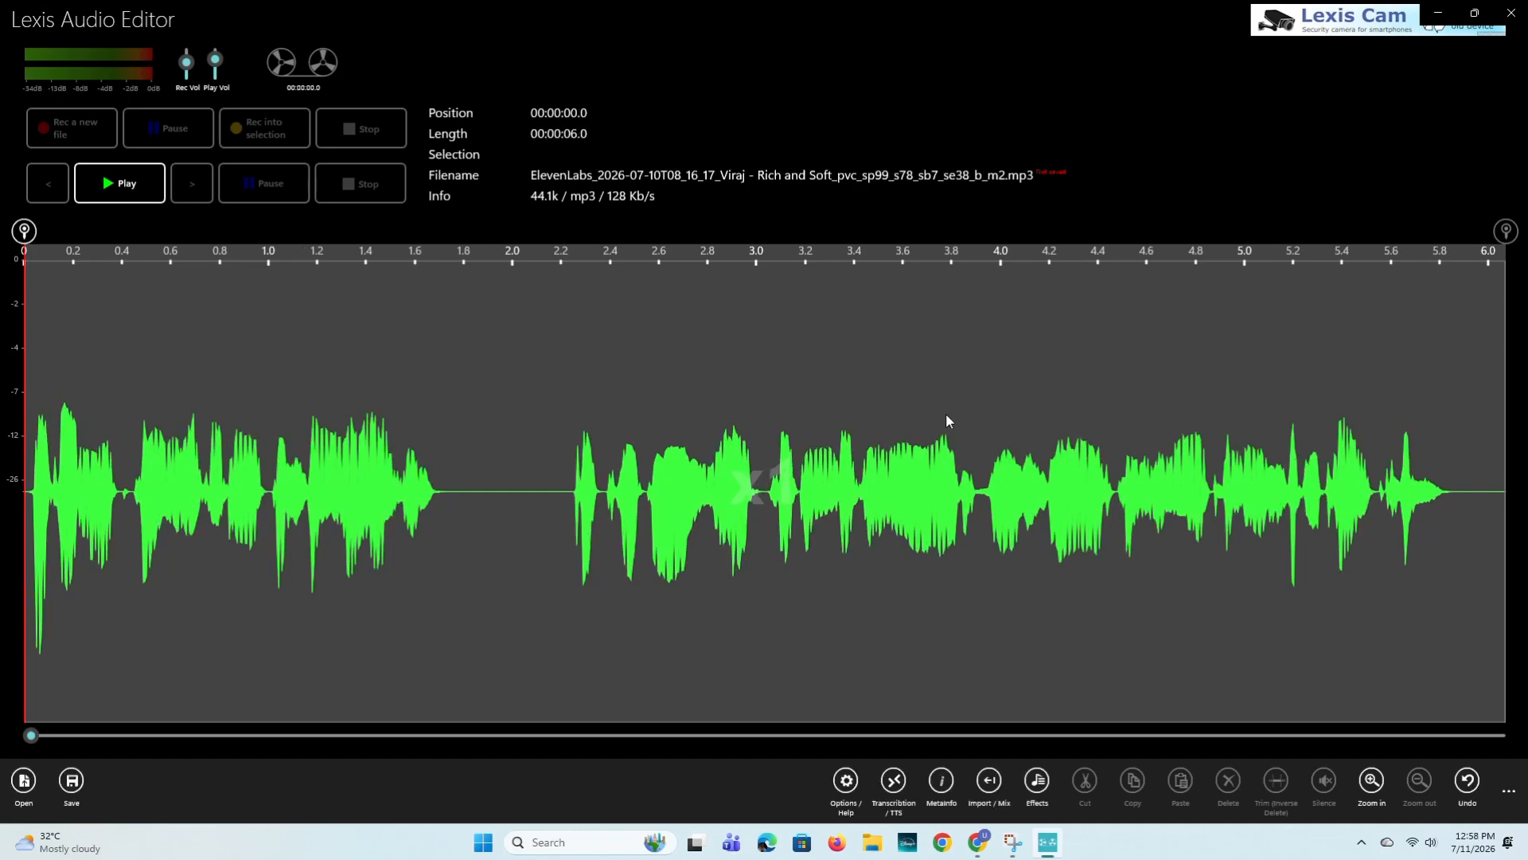
- Apply a speed change of +1 % to the recording
{"action": "left_click", "coordinate": [1037, 783]}
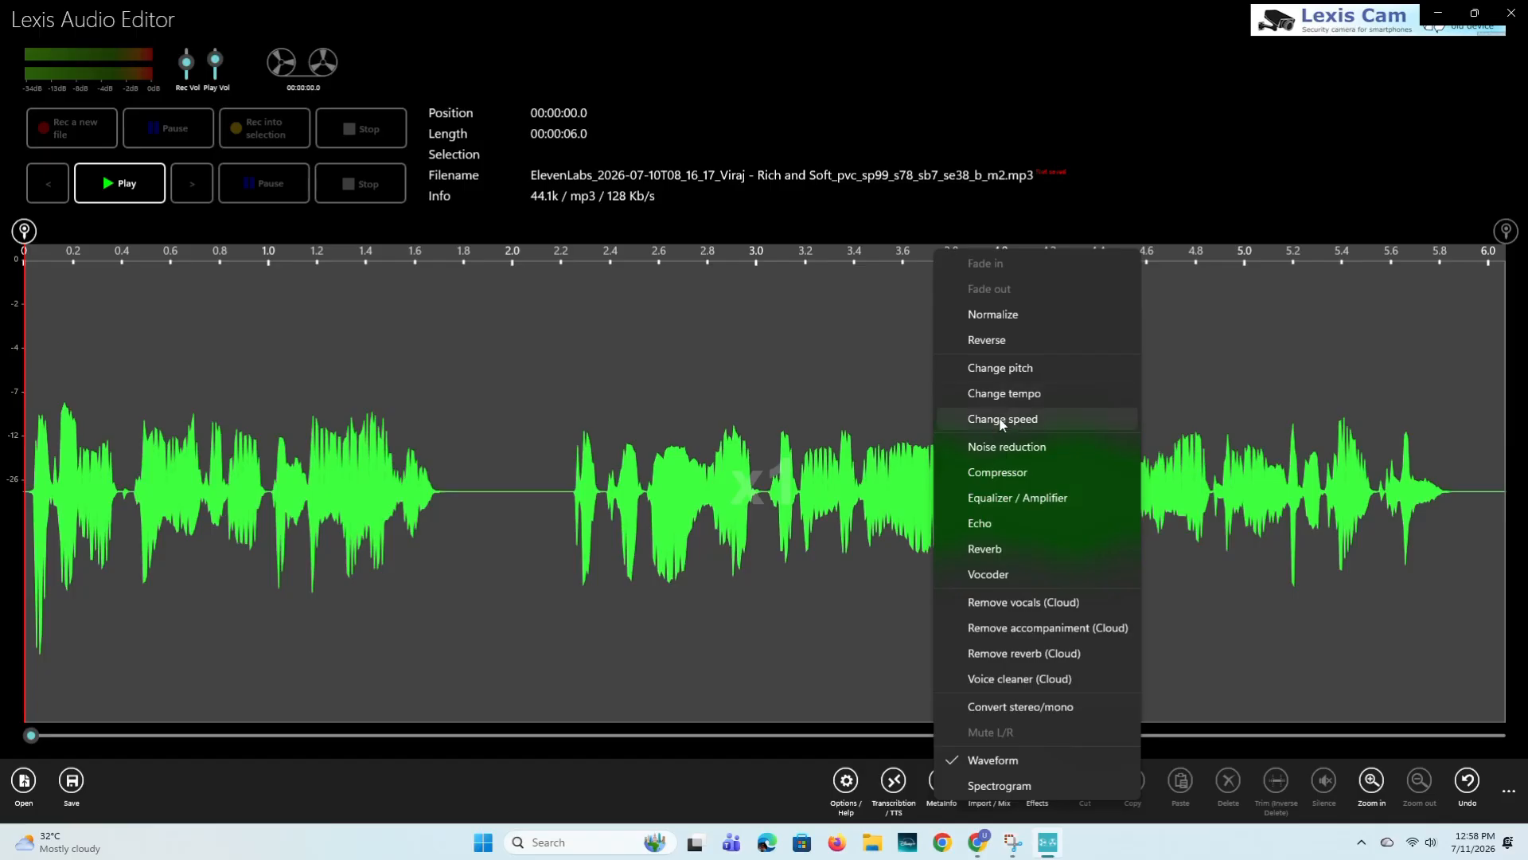
{"action": "left_click", "coordinate": [1003, 419]}
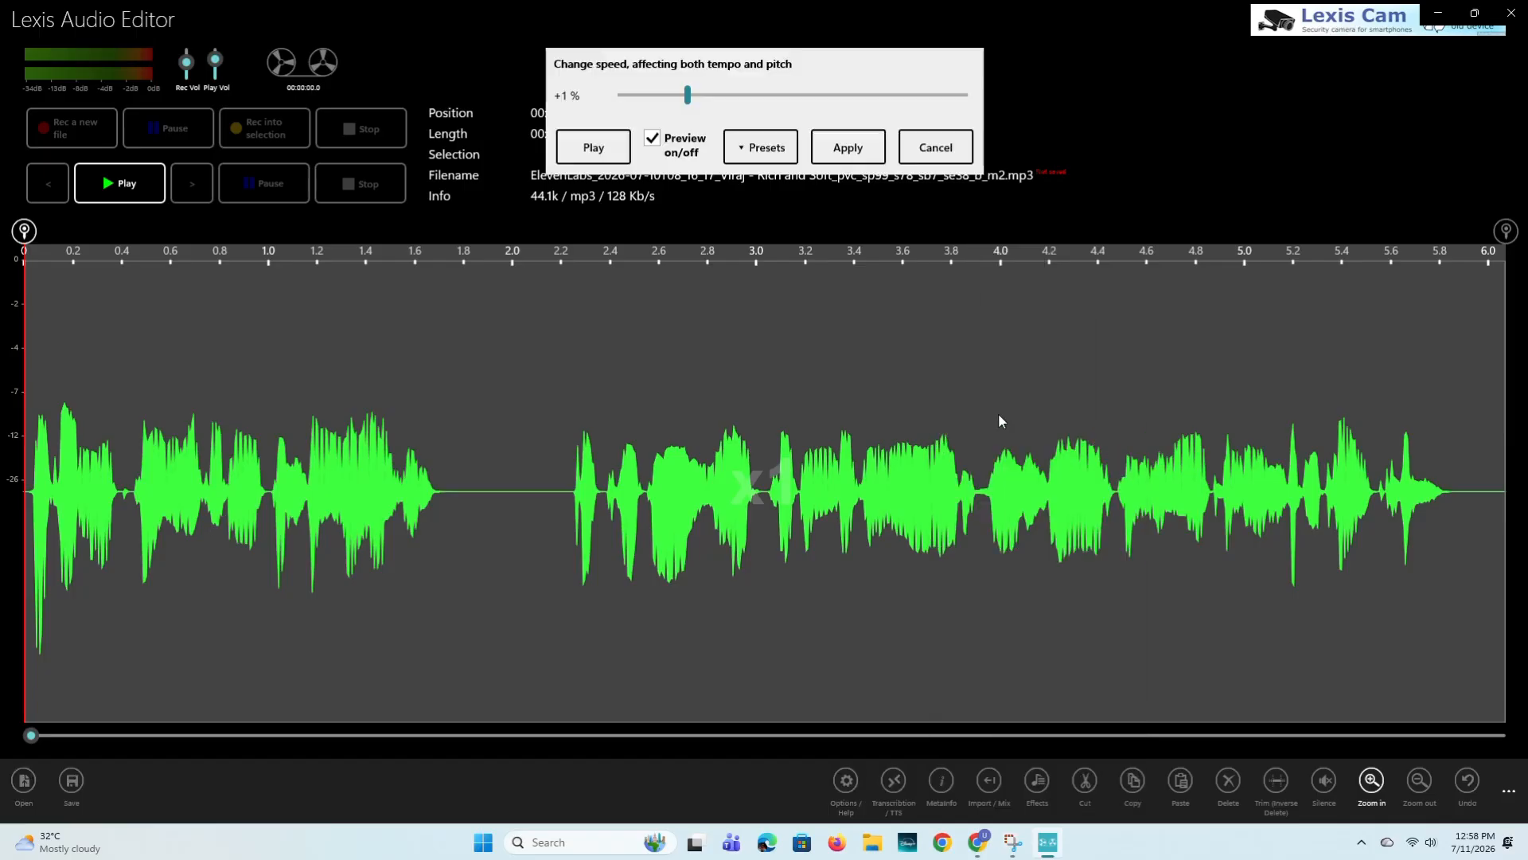
{"action": "left_click", "coordinate": [851, 149]}
- Preview and apply the Equalizer / Amplifier effect with its current boosted curve, EQ enabled and the pre amplifier at 0 dB
{"action": "left_click", "coordinate": [1038, 783]}
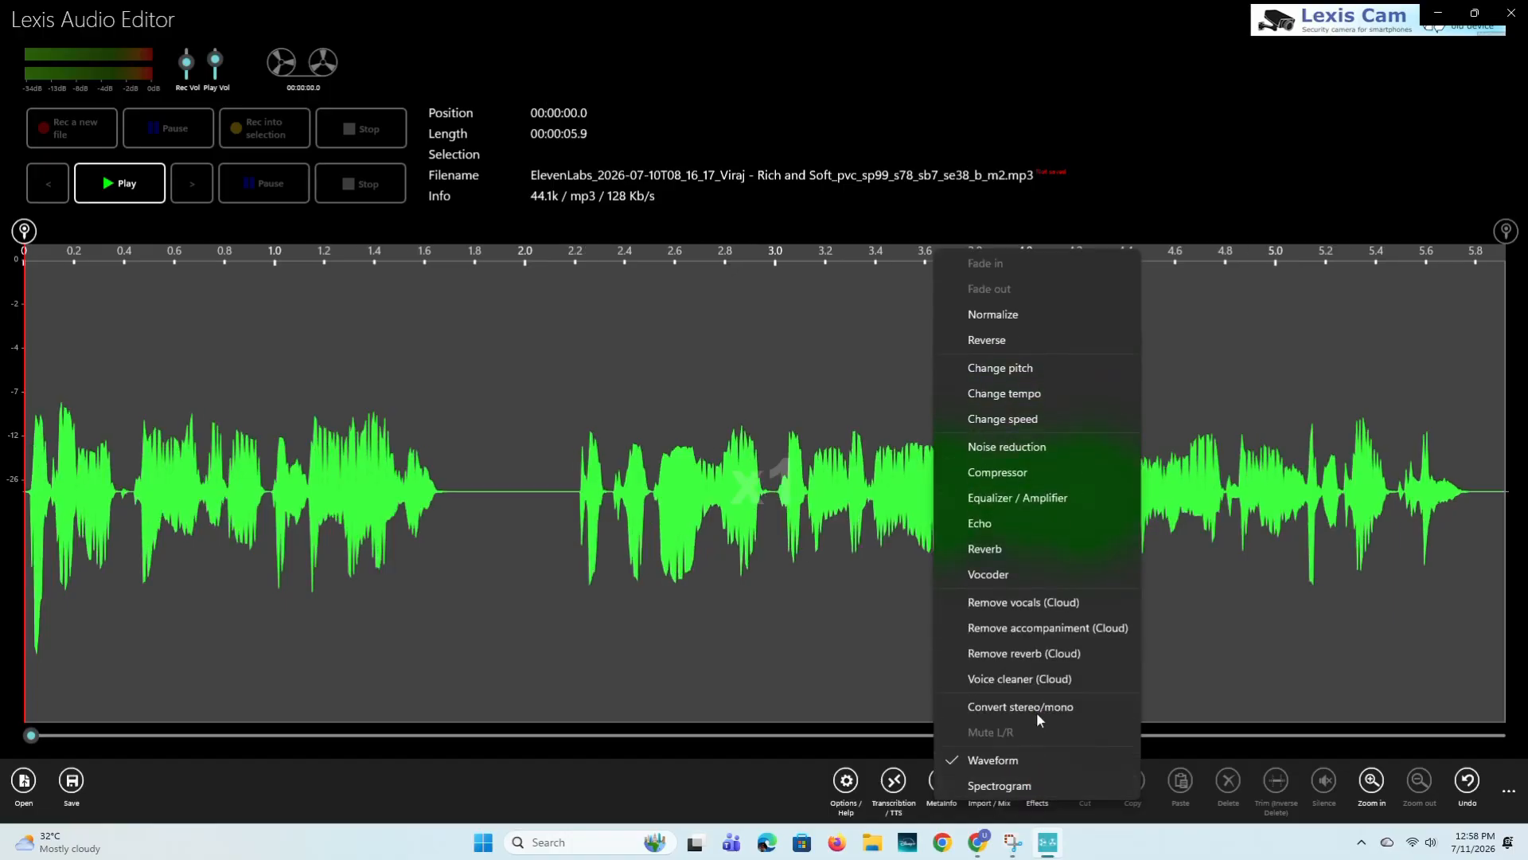
{"action": "left_click", "coordinate": [1014, 497]}
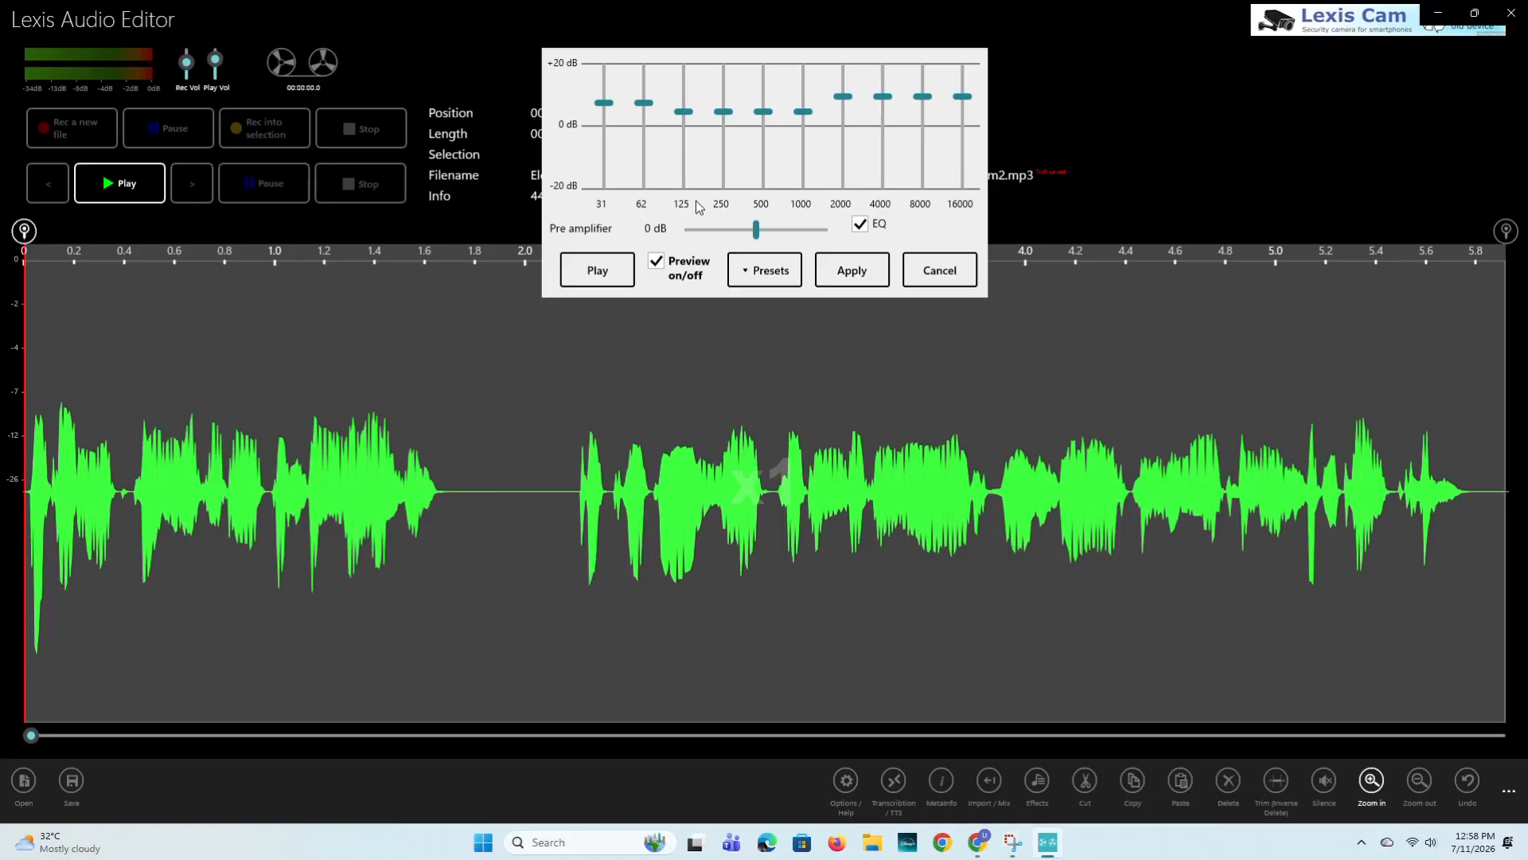
{"action": "left_click", "coordinate": [586, 272]}
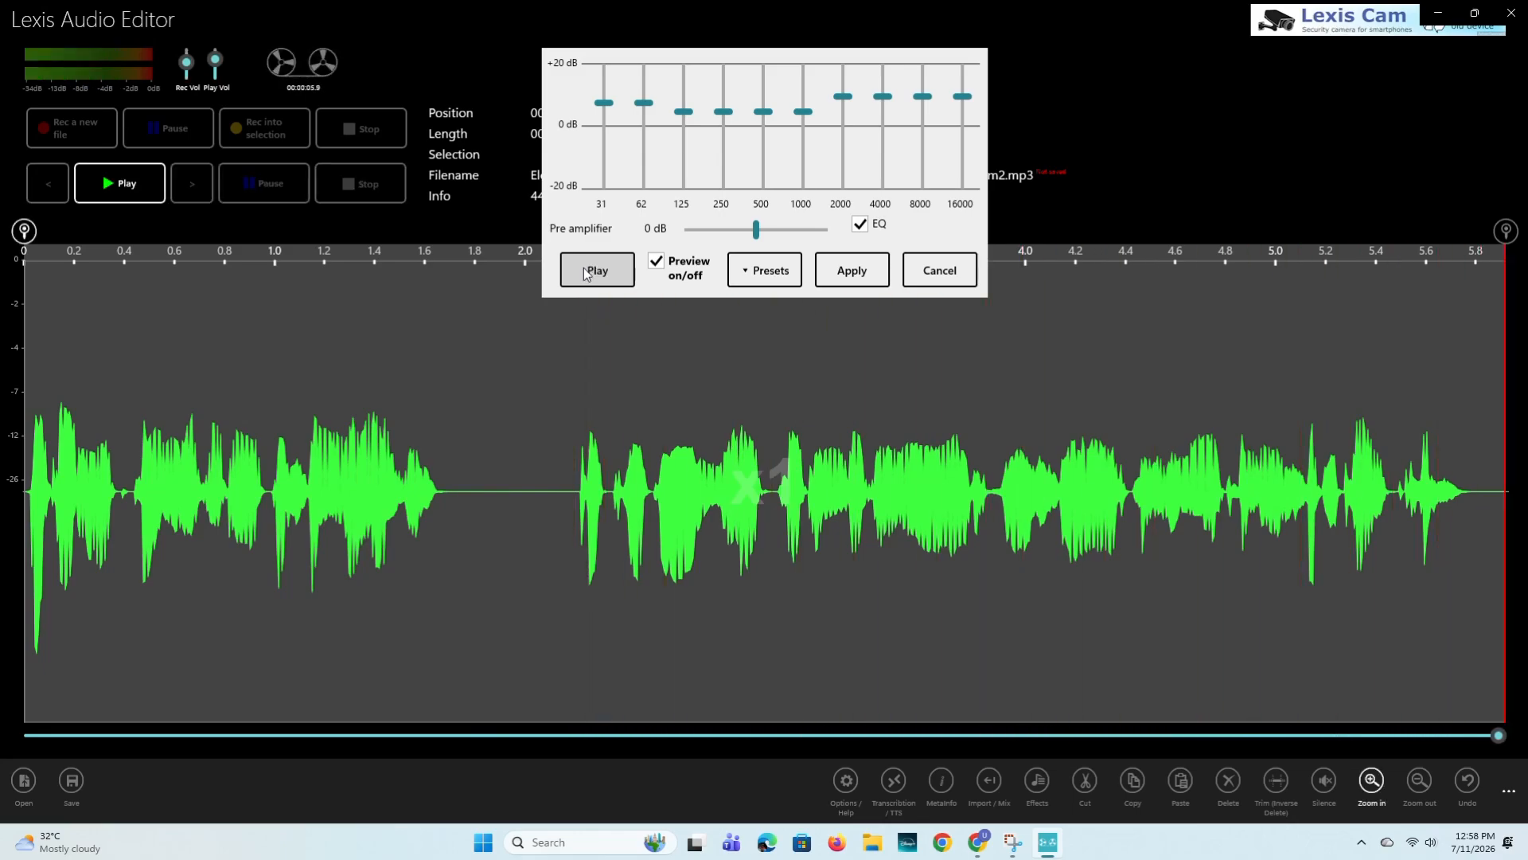
{"action": "left_click", "coordinate": [852, 277]}
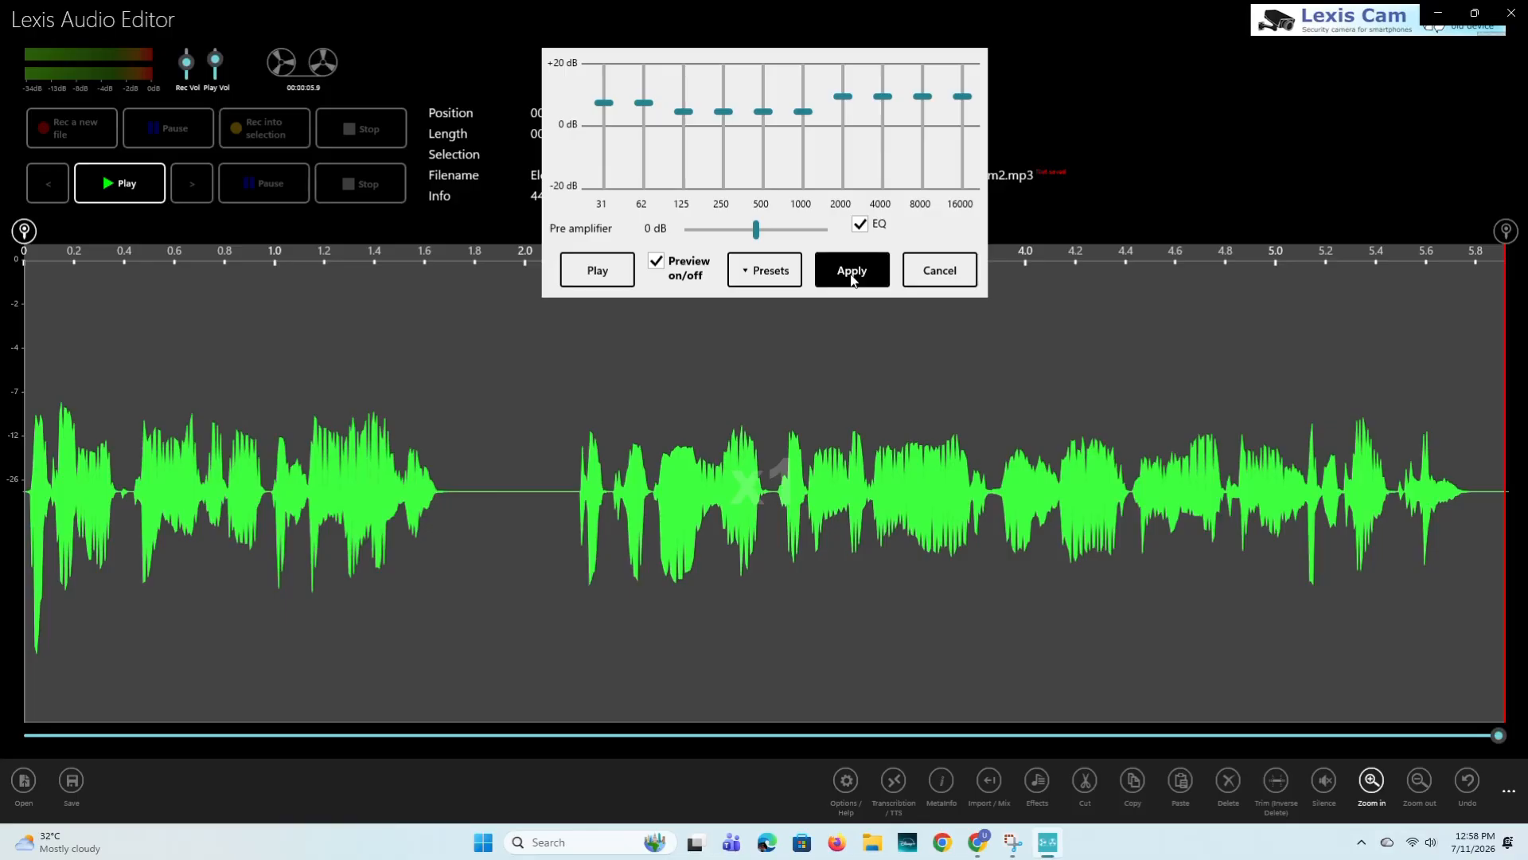
{"action": "left_click", "coordinate": [852, 274]}
- Apply the Compressor with threshold -25 dB, rate 6.4/1, attack 29 ms, release 399 ms and makeup gain +12 dB
{"action": "left_click", "coordinate": [1039, 780]}
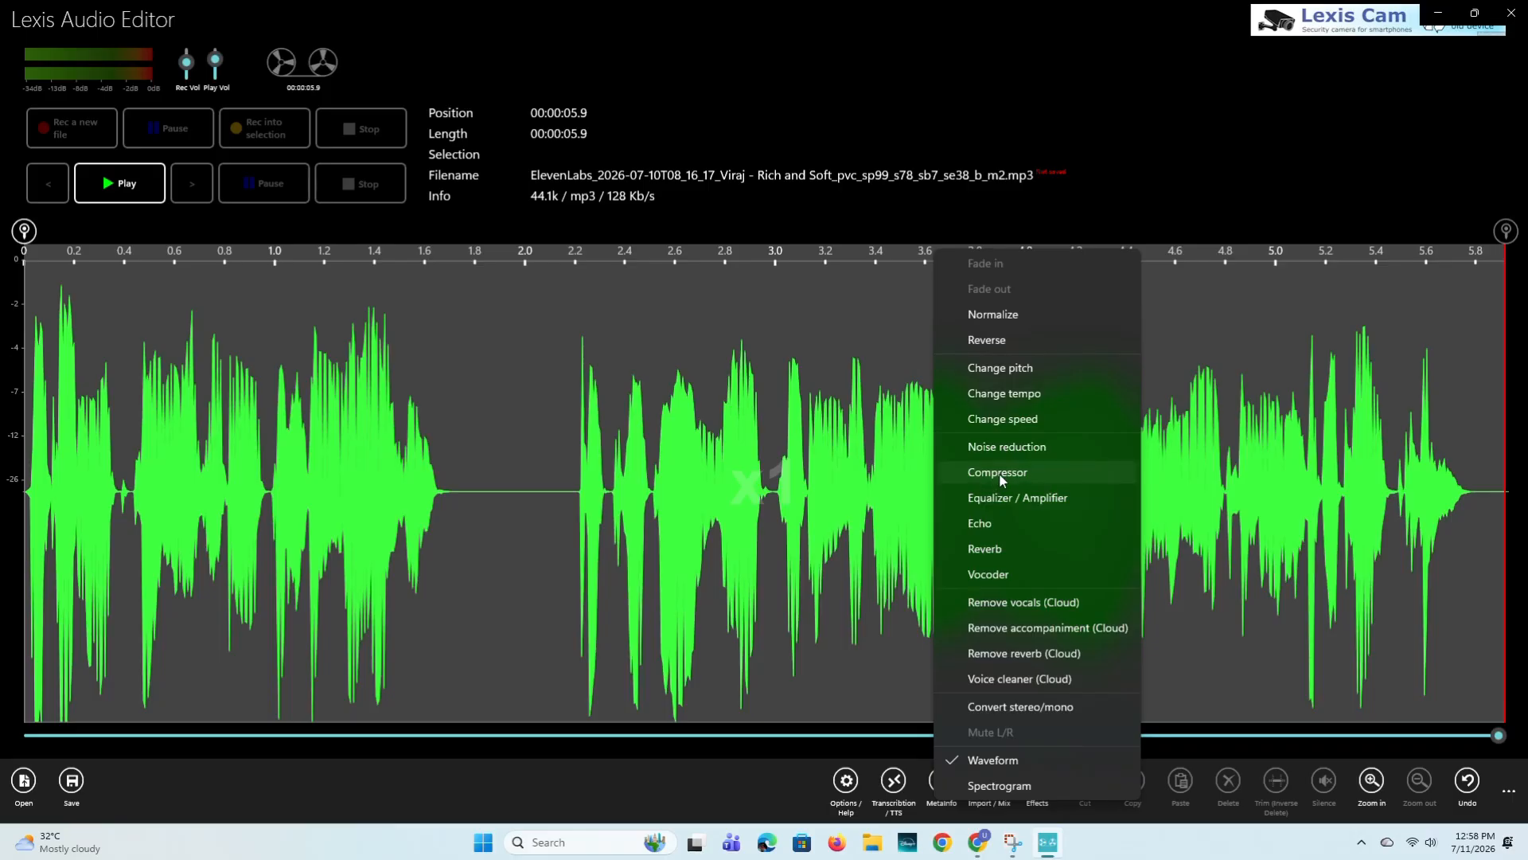
{"action": "left_click", "coordinate": [998, 473]}
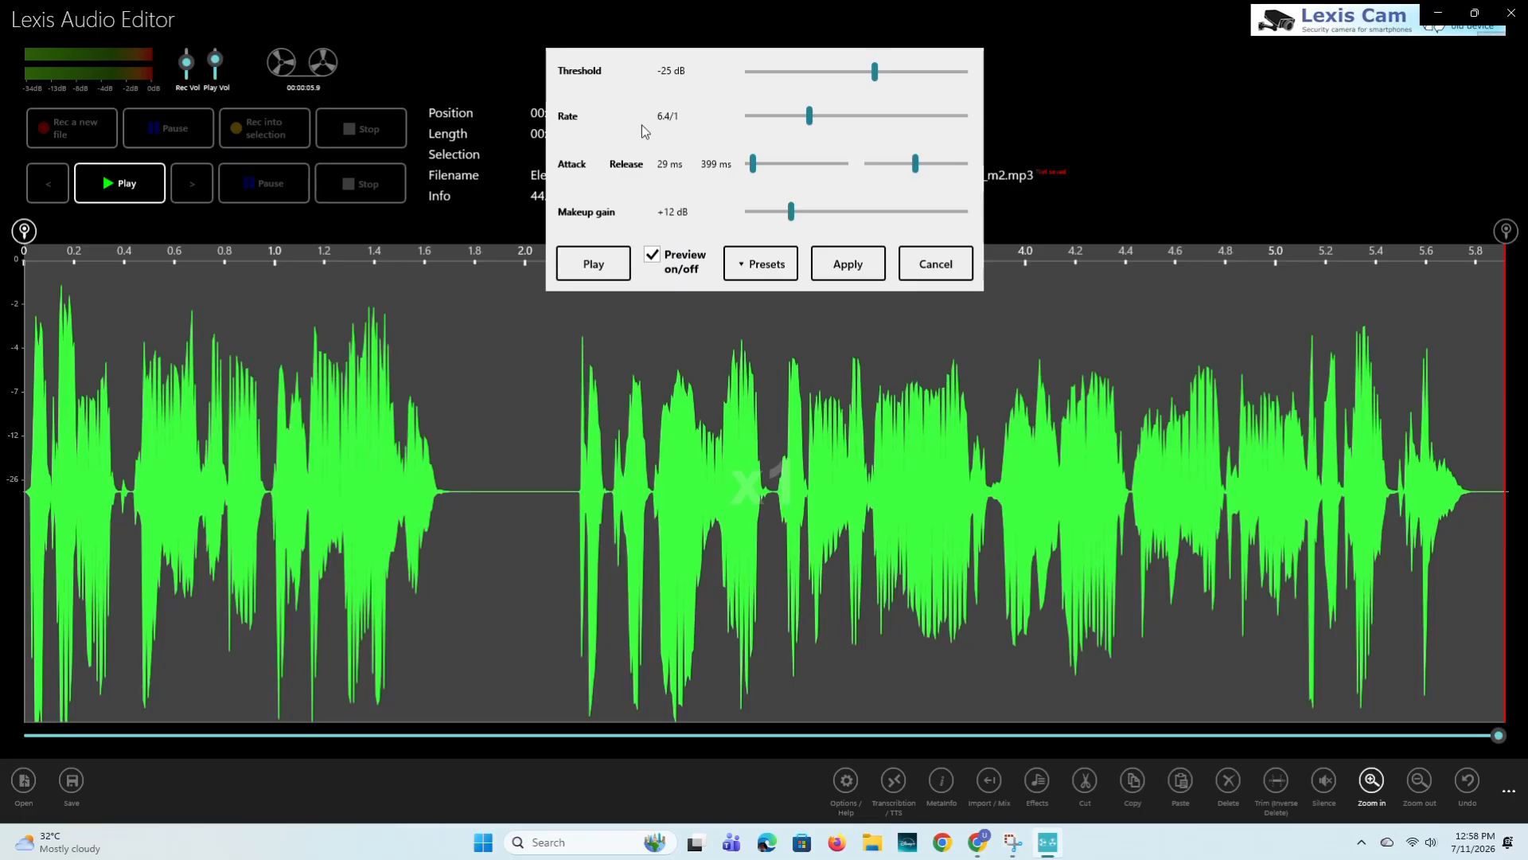
{"action": "left_click", "coordinate": [845, 272]}
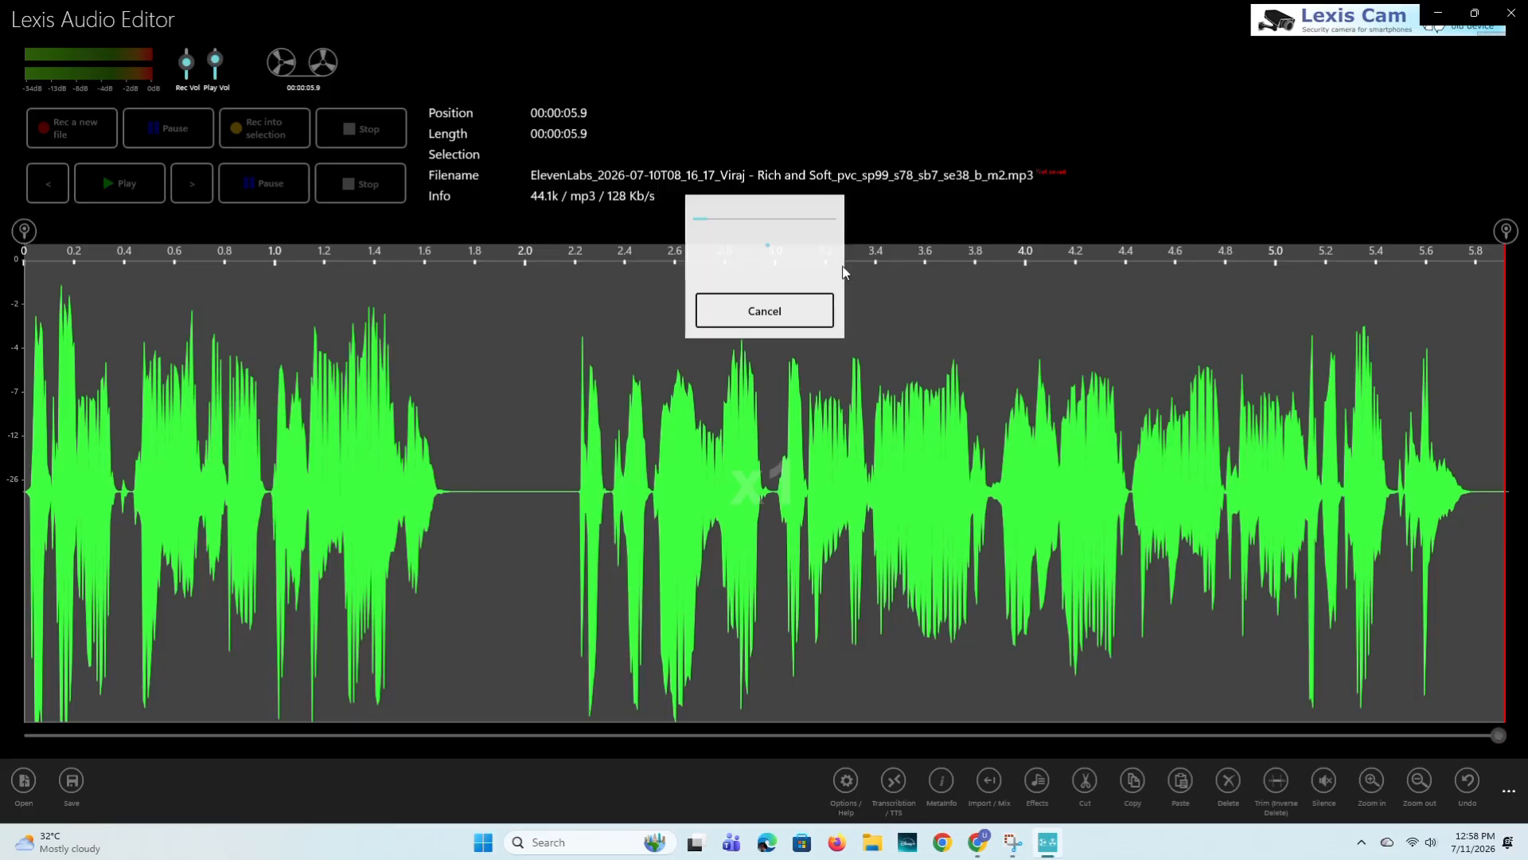
- Apply Reverb to the recording using the Voice factory preset
{"action": "left_click", "coordinate": [1037, 784]}
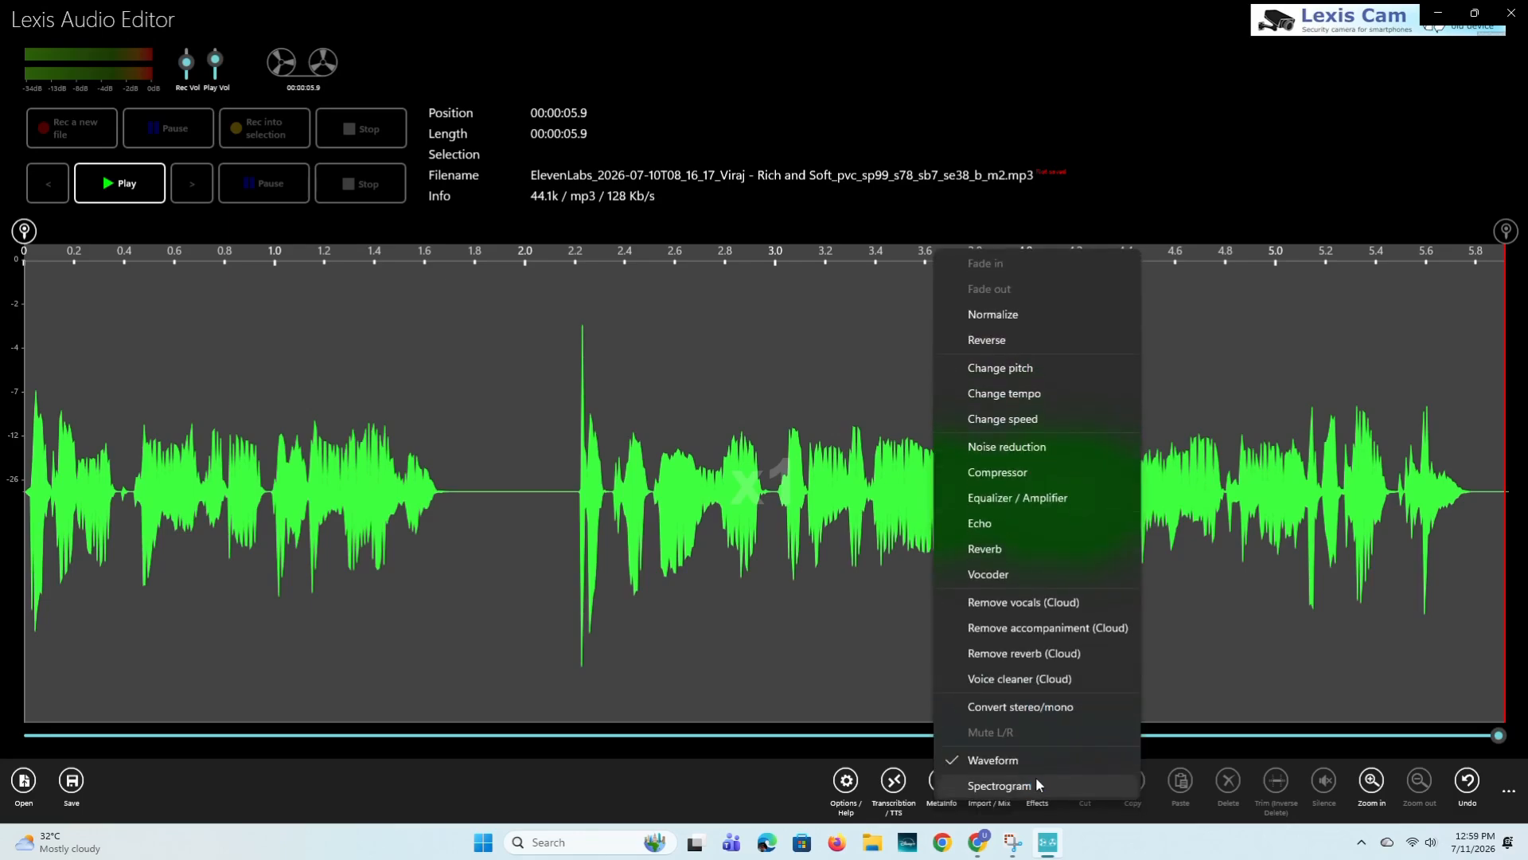
{"action": "left_click", "coordinate": [982, 553]}
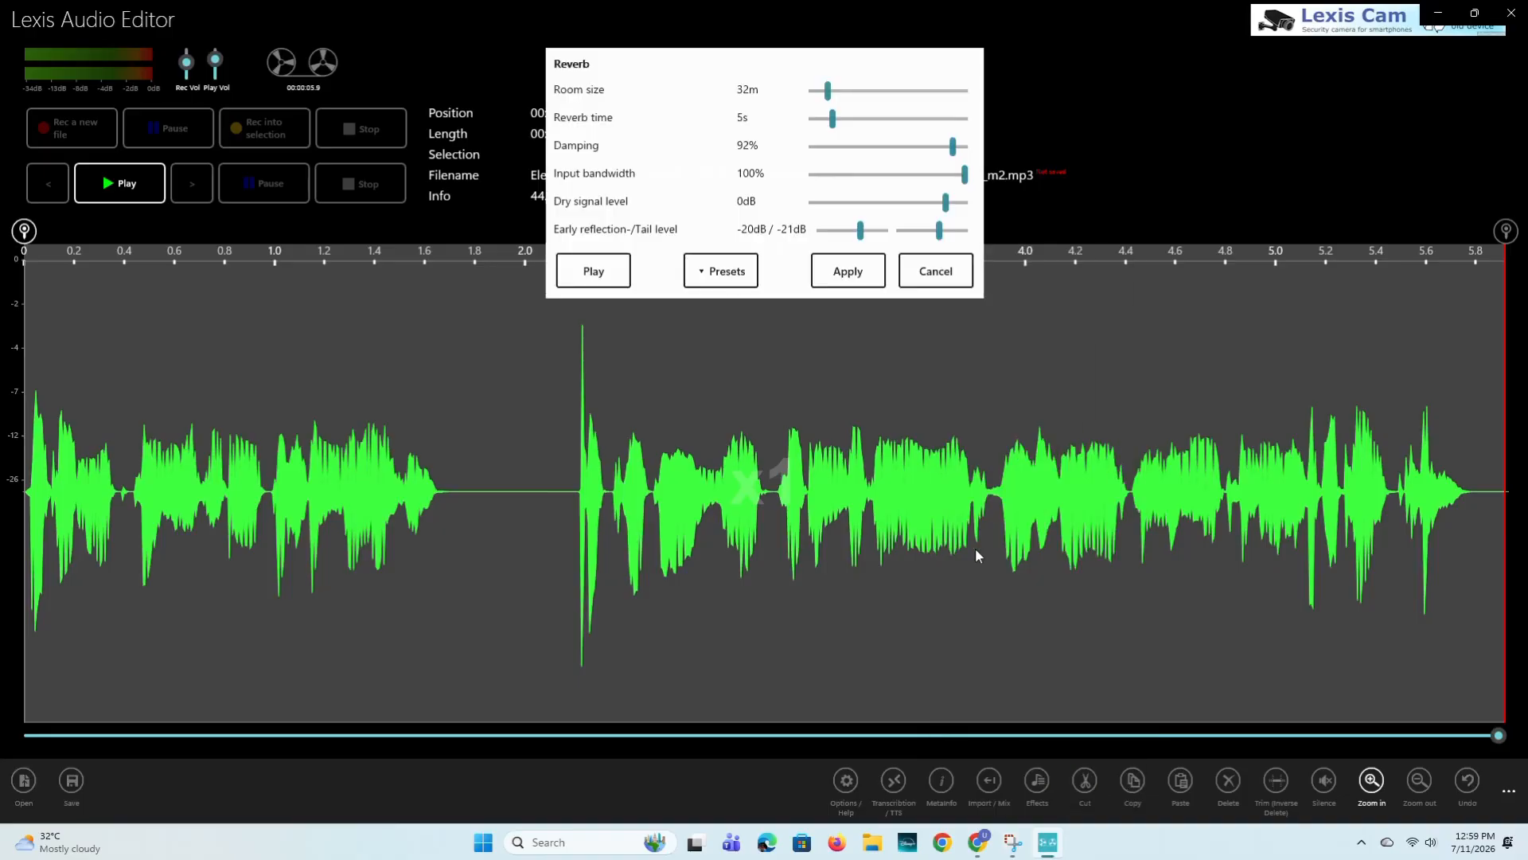
{"action": "left_click", "coordinate": [714, 279]}
{"action": "mouse_move", "coordinate": [711, 232]}
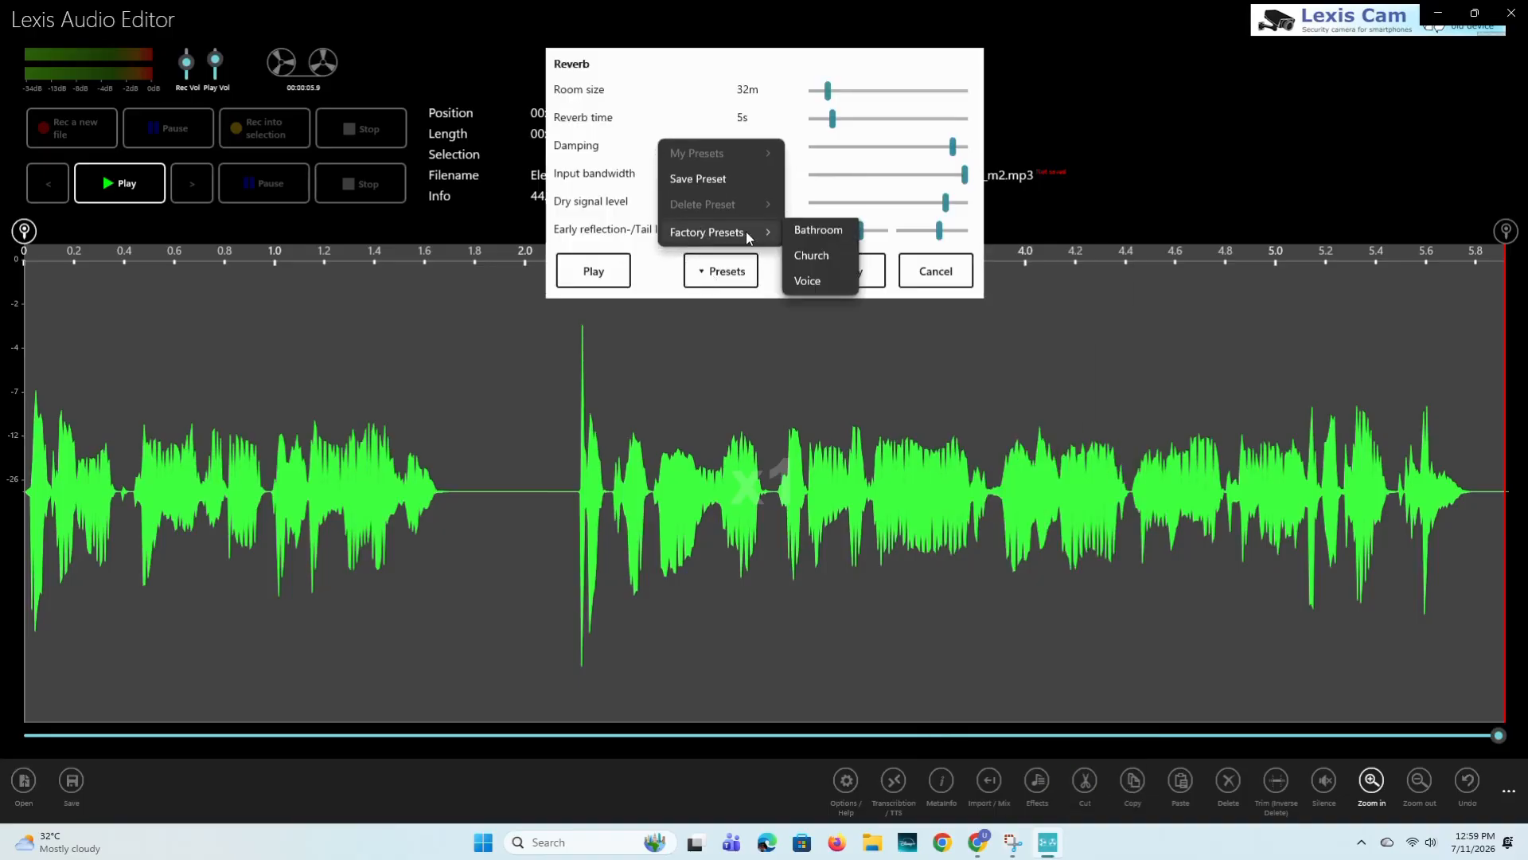
{"action": "left_click", "coordinate": [804, 288]}
- Normalize the recording and play the processed audio
{"action": "left_click", "coordinate": [1038, 780]}
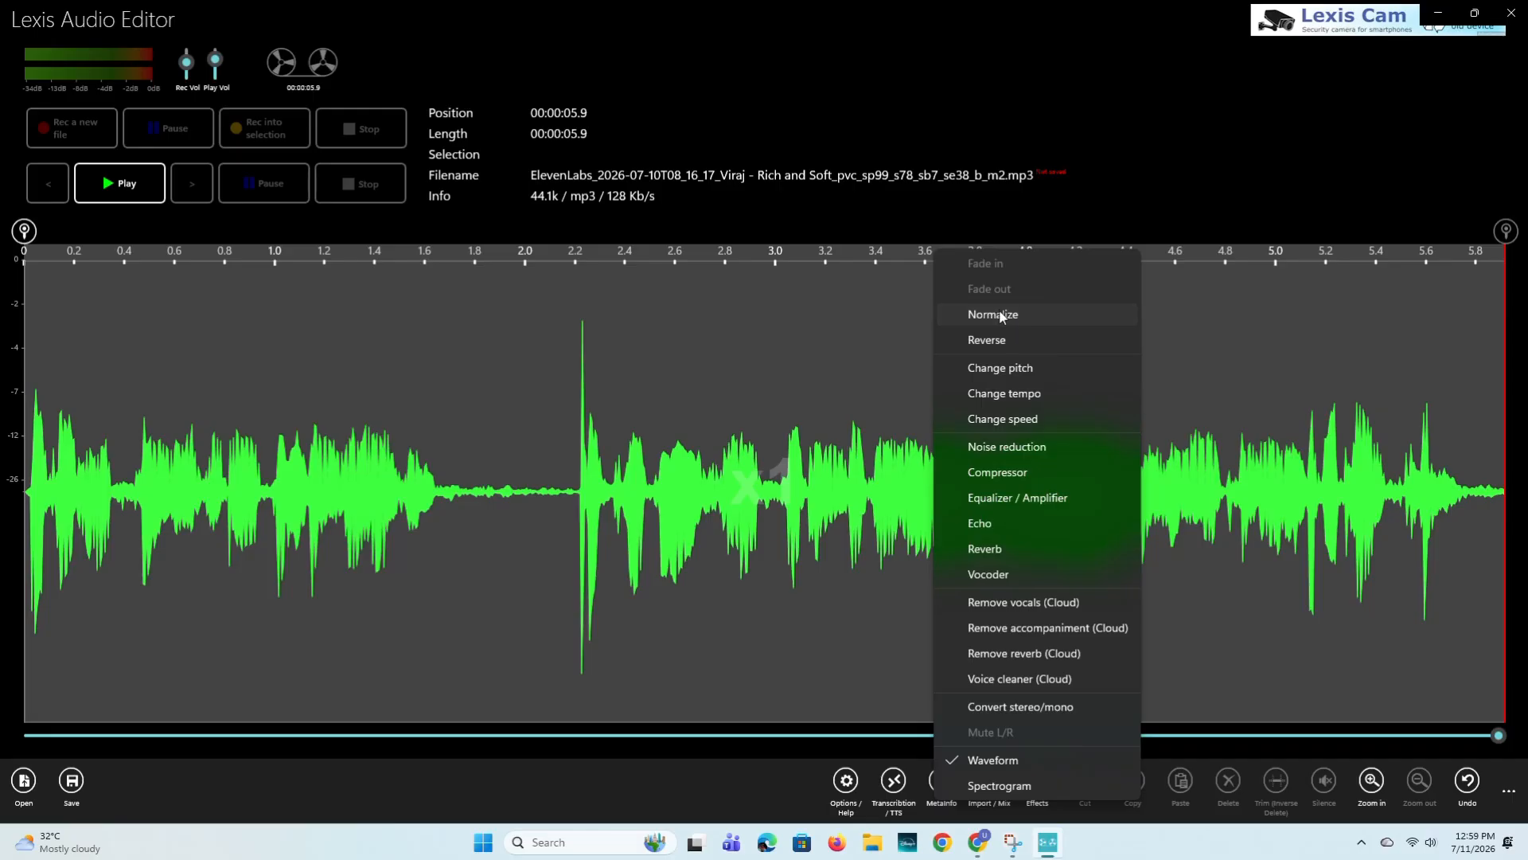
{"action": "left_click", "coordinate": [1000, 316]}
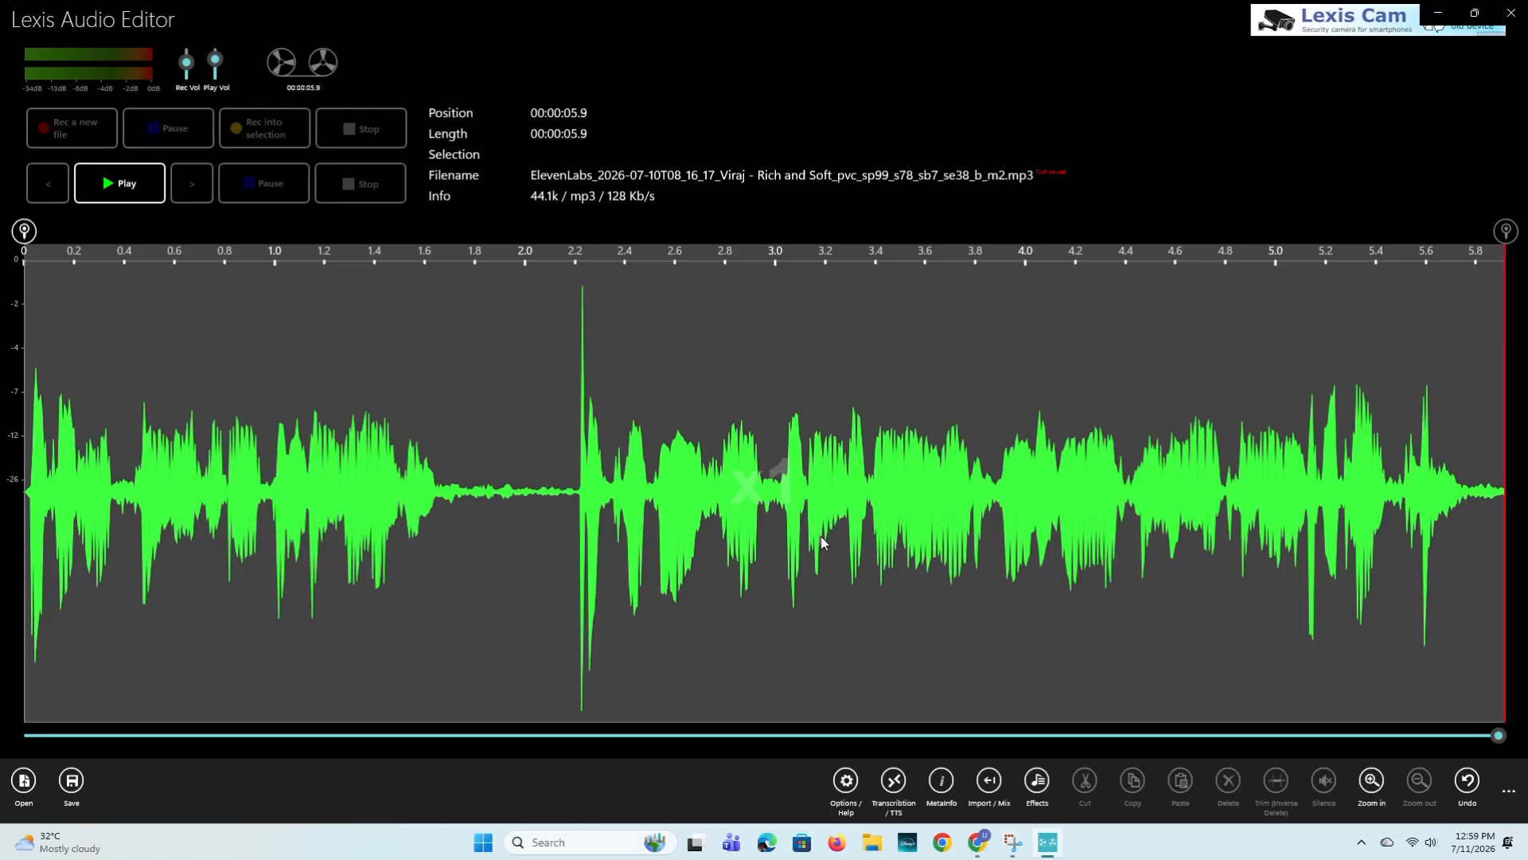
{"action": "key", "text": "space"}
- Save the edited audio in the Downloads folder as 11 in wav format
{"action": "left_click", "coordinate": [74, 784]}
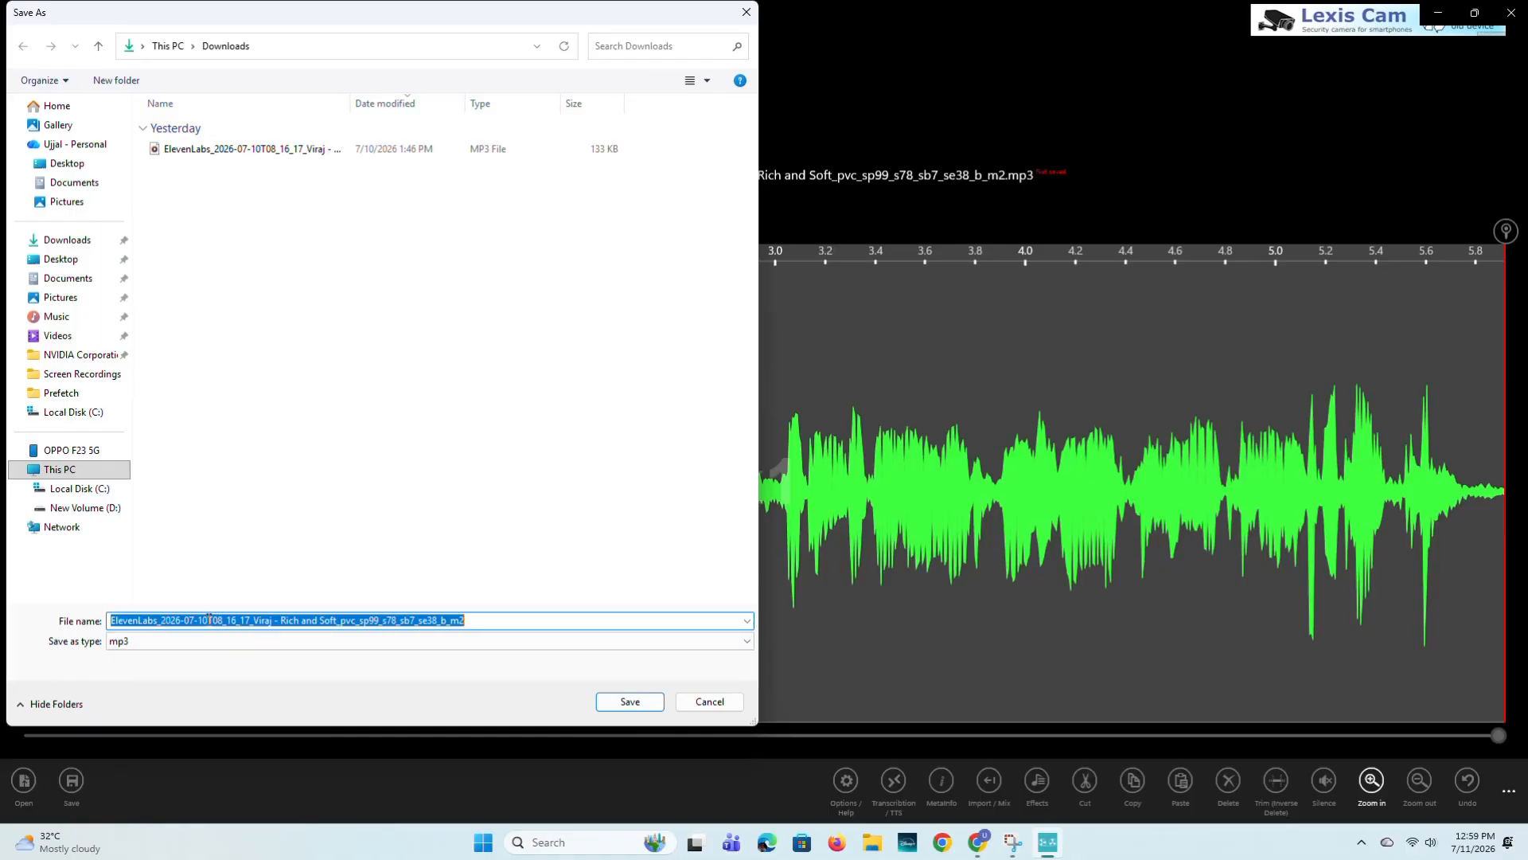
{"action": "type", "text": "11"}
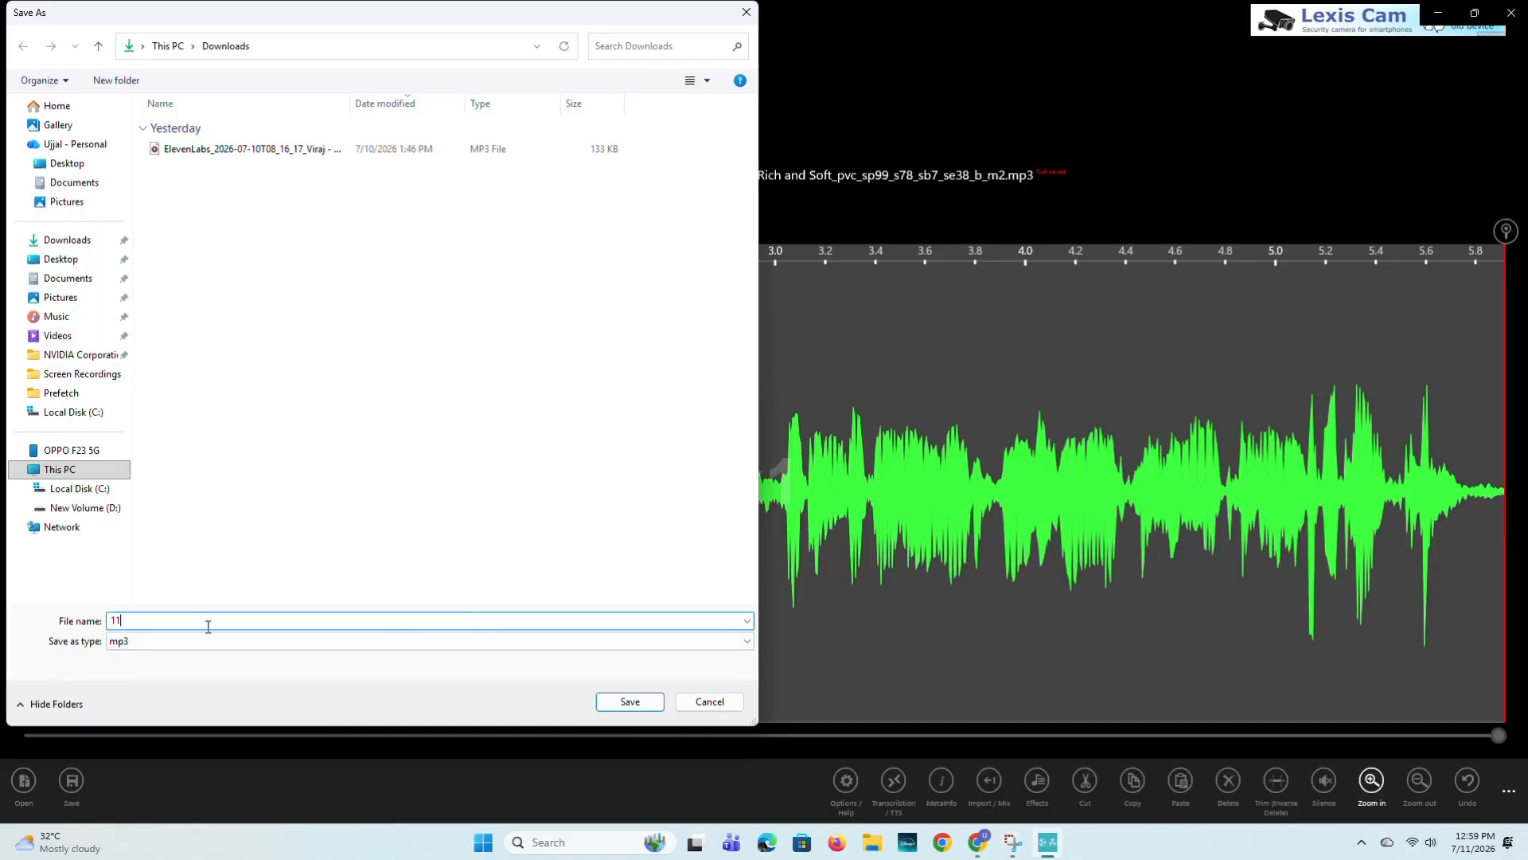
{"action": "left_click", "coordinate": [134, 642]}
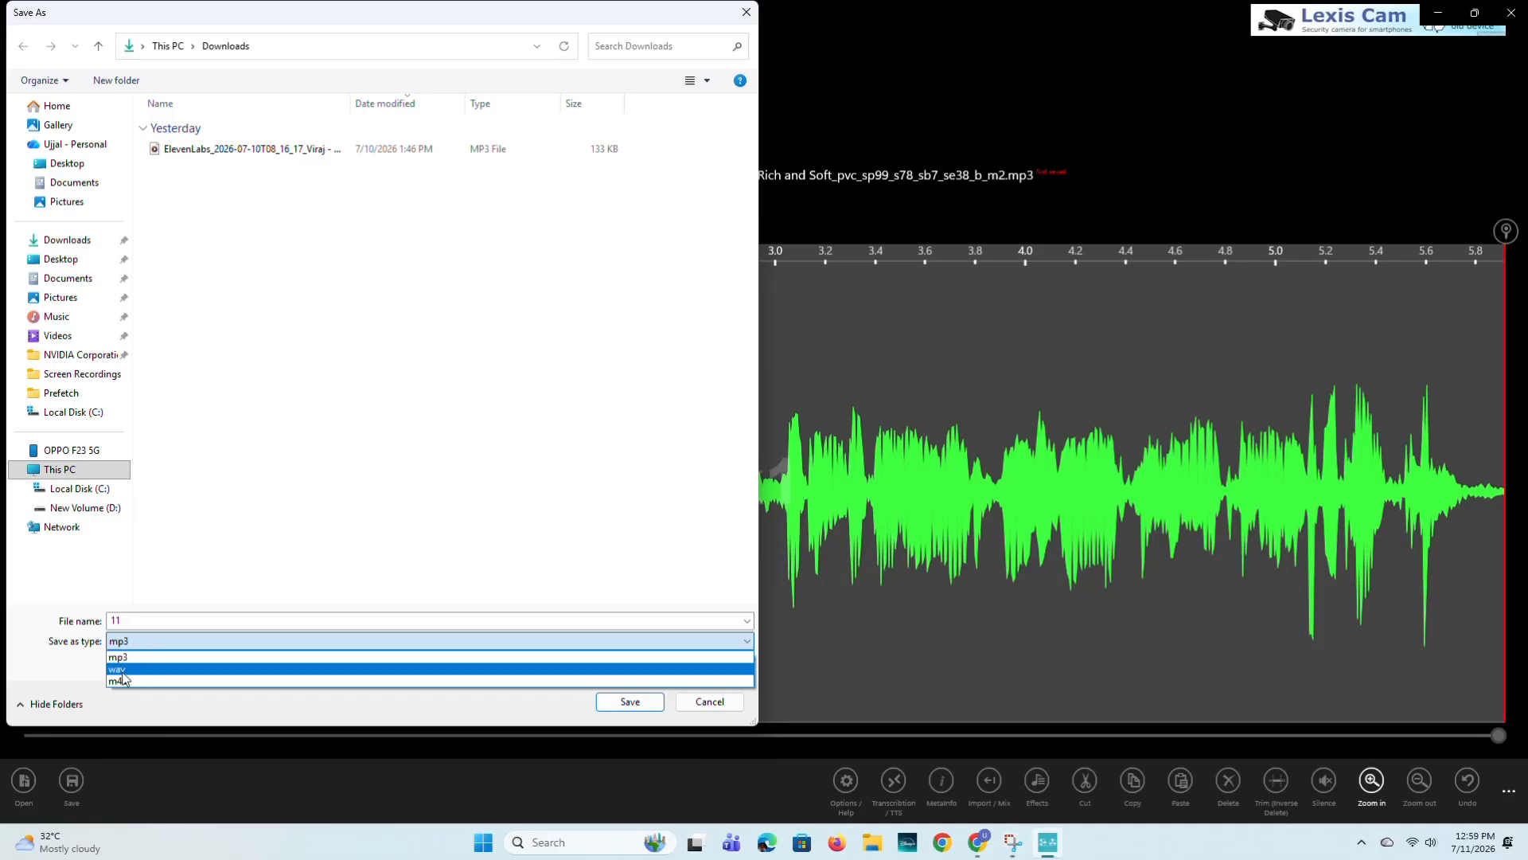
{"action": "left_click", "coordinate": [146, 669]}
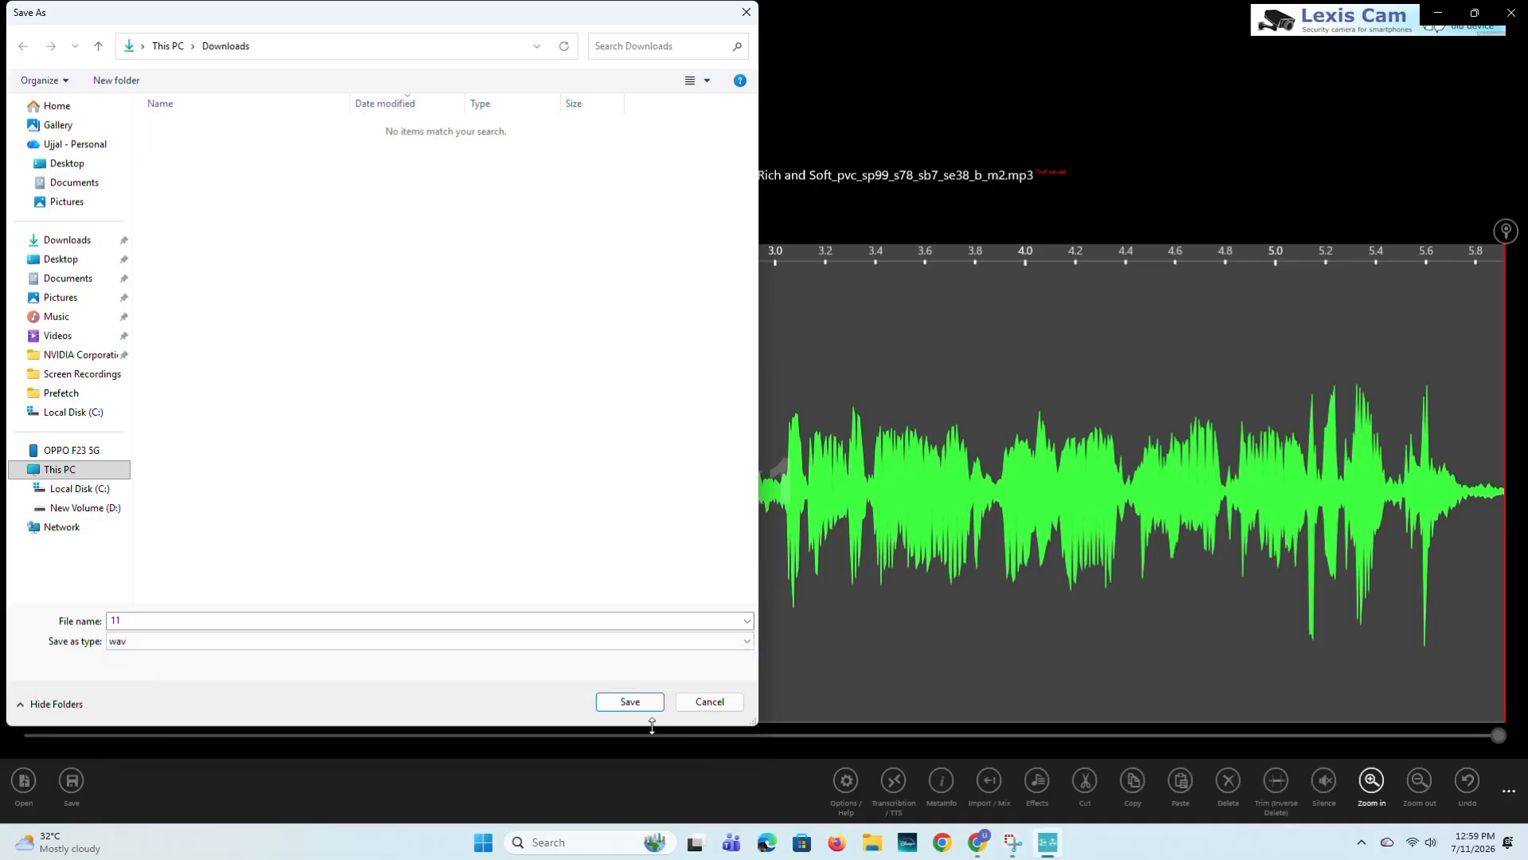
{"action": "left_click", "coordinate": [631, 703]}
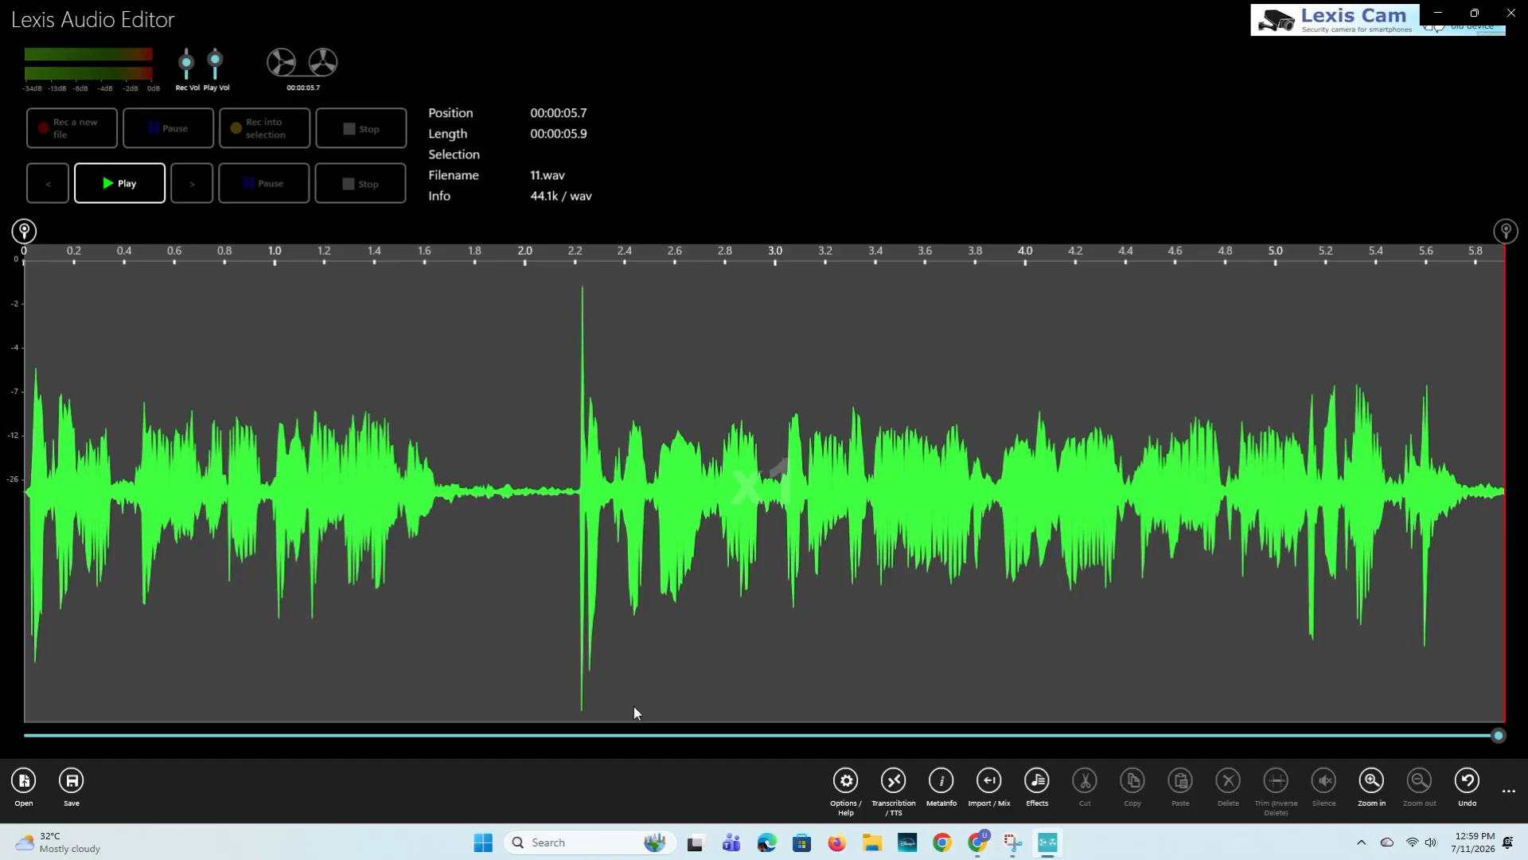
- Close the audio editor and refresh the desktop
{"action": "key", "text": "alt+F4"}
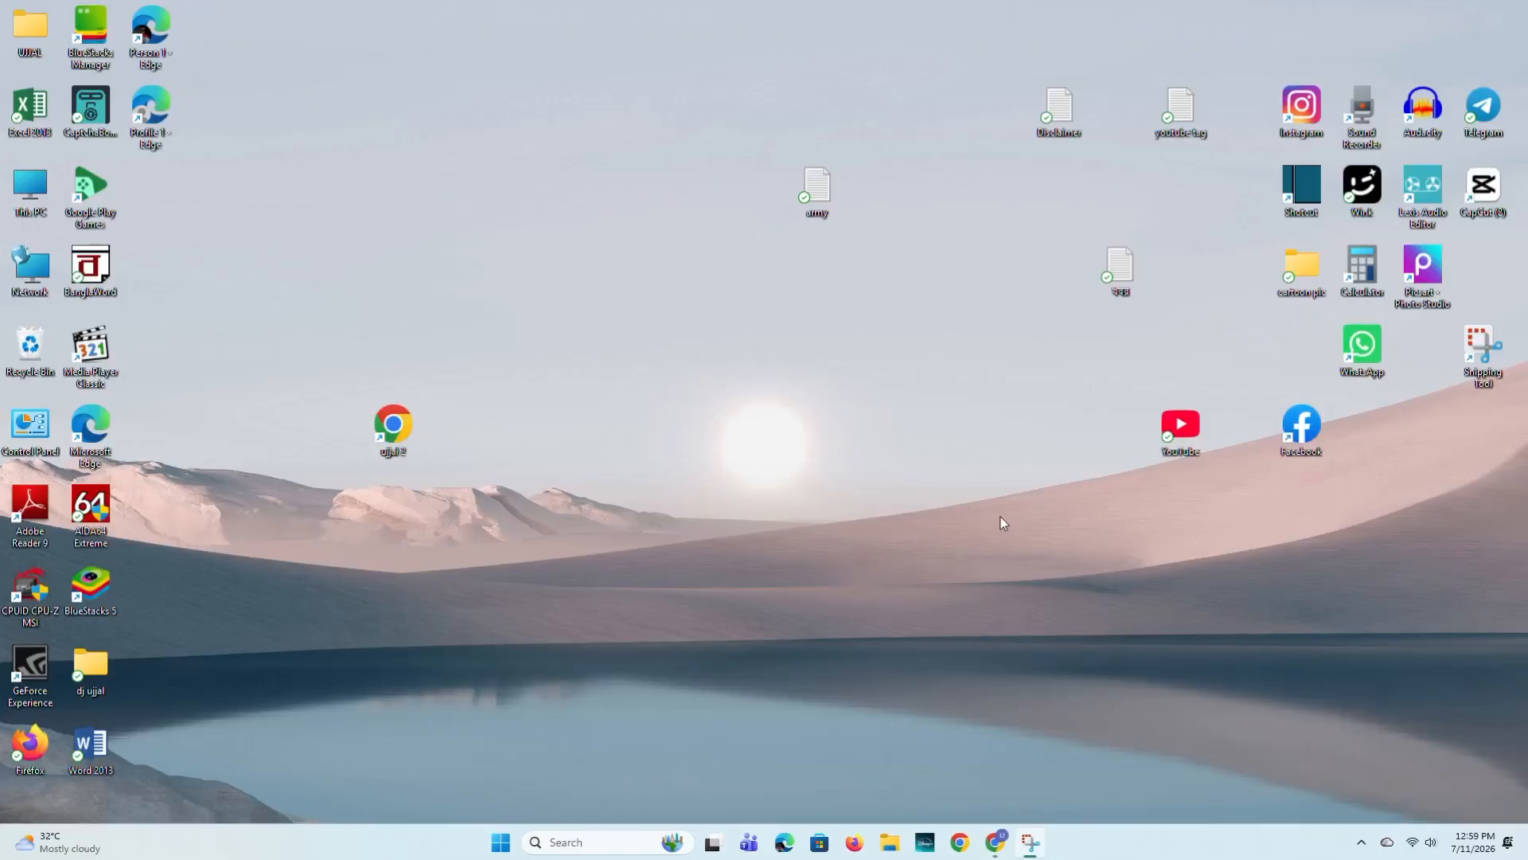
{"action": "right_click", "coordinate": [757, 345]}
{"action": "left_click", "coordinate": [823, 411]}
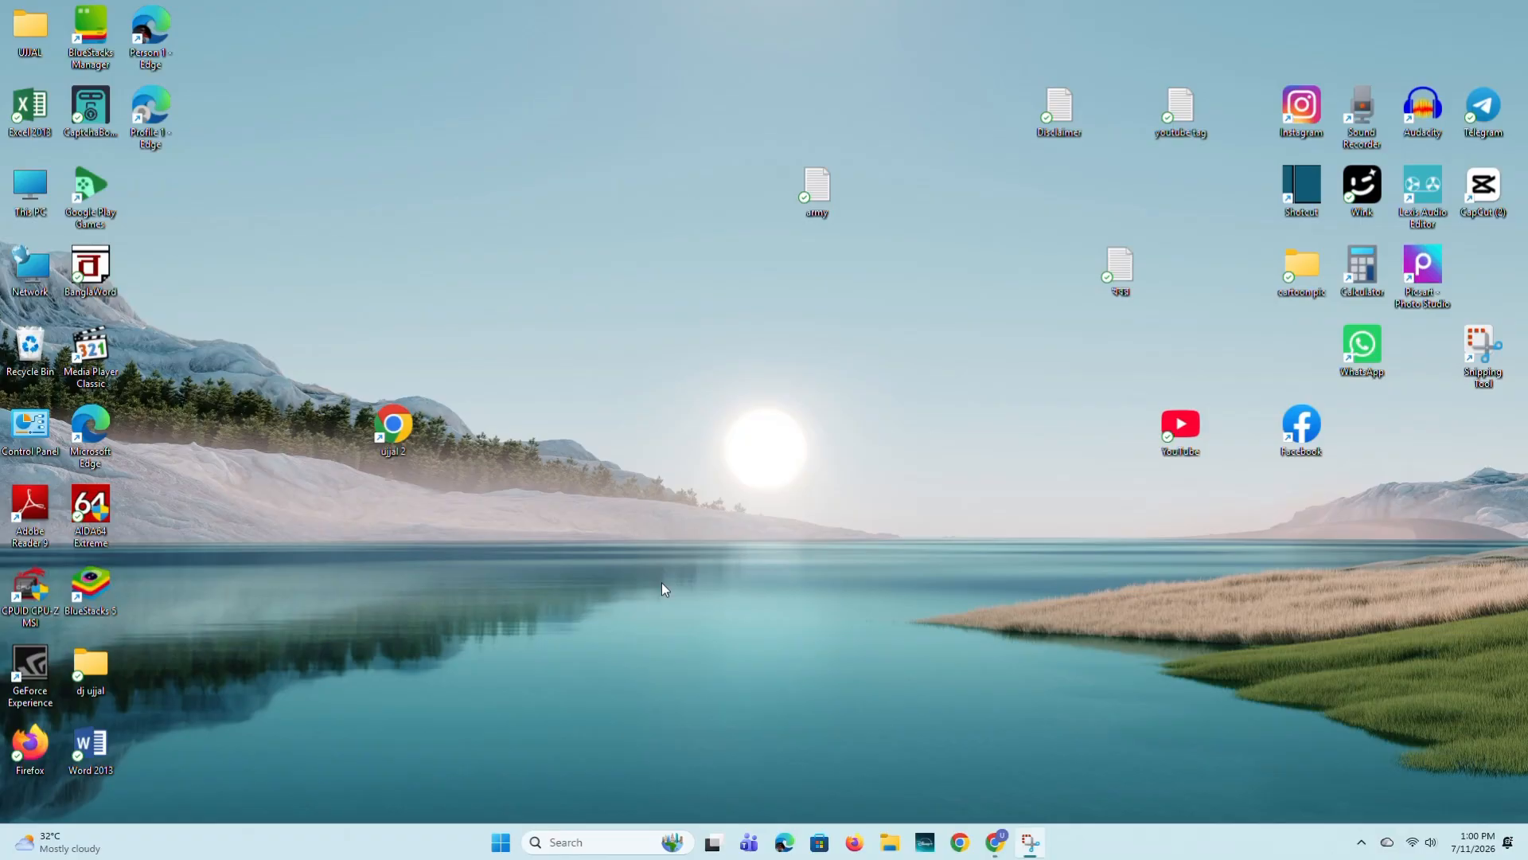
- Switch to Chrome, search Google for adobe podcast and open the Adobe Podcast site
{"action": "left_click", "coordinate": [997, 844]}
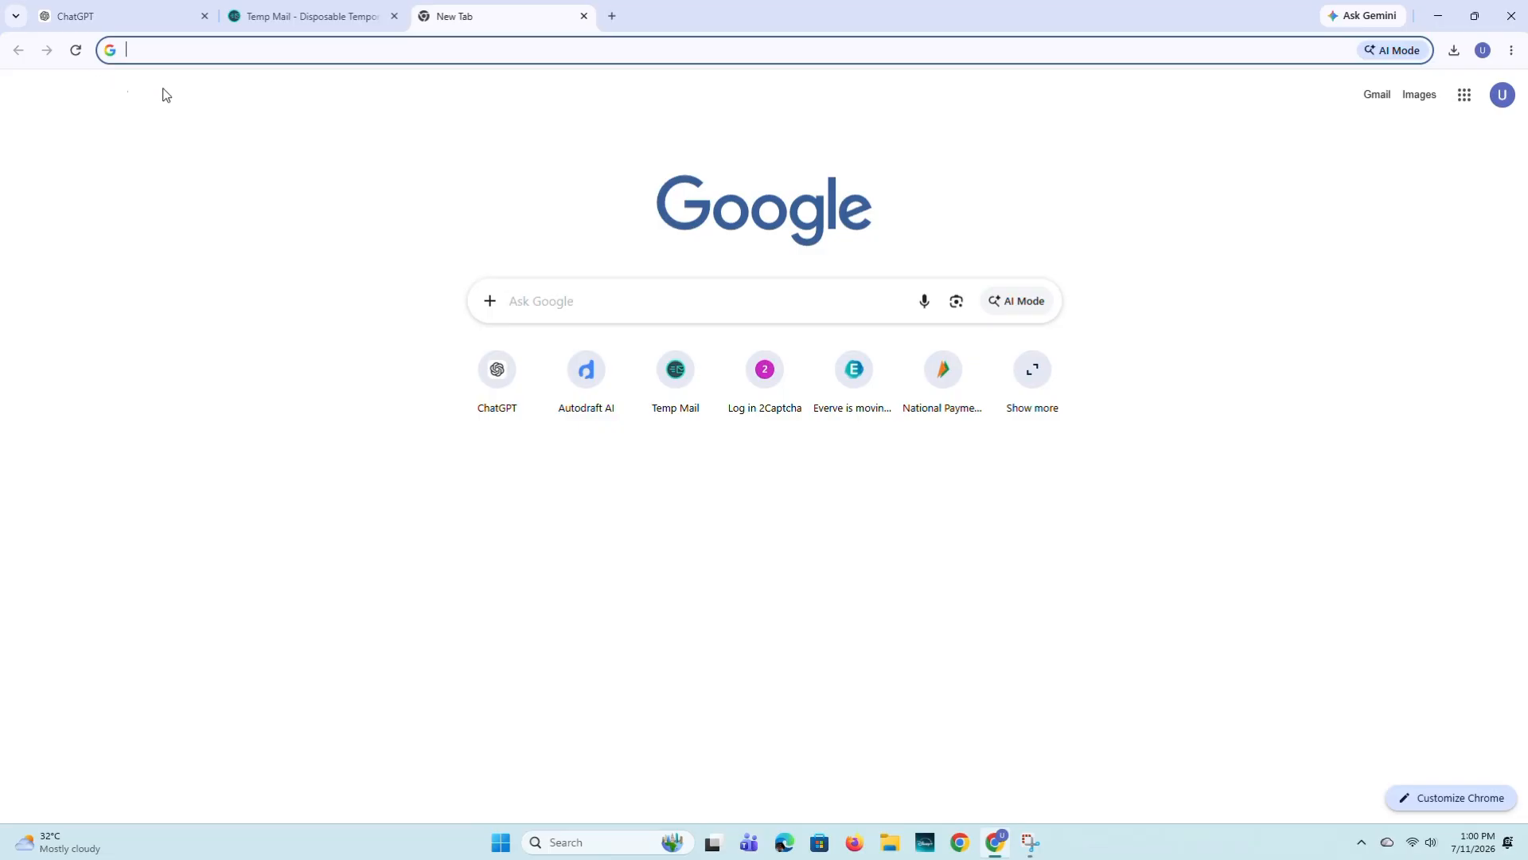
{"action": "type", "text": "ad"}
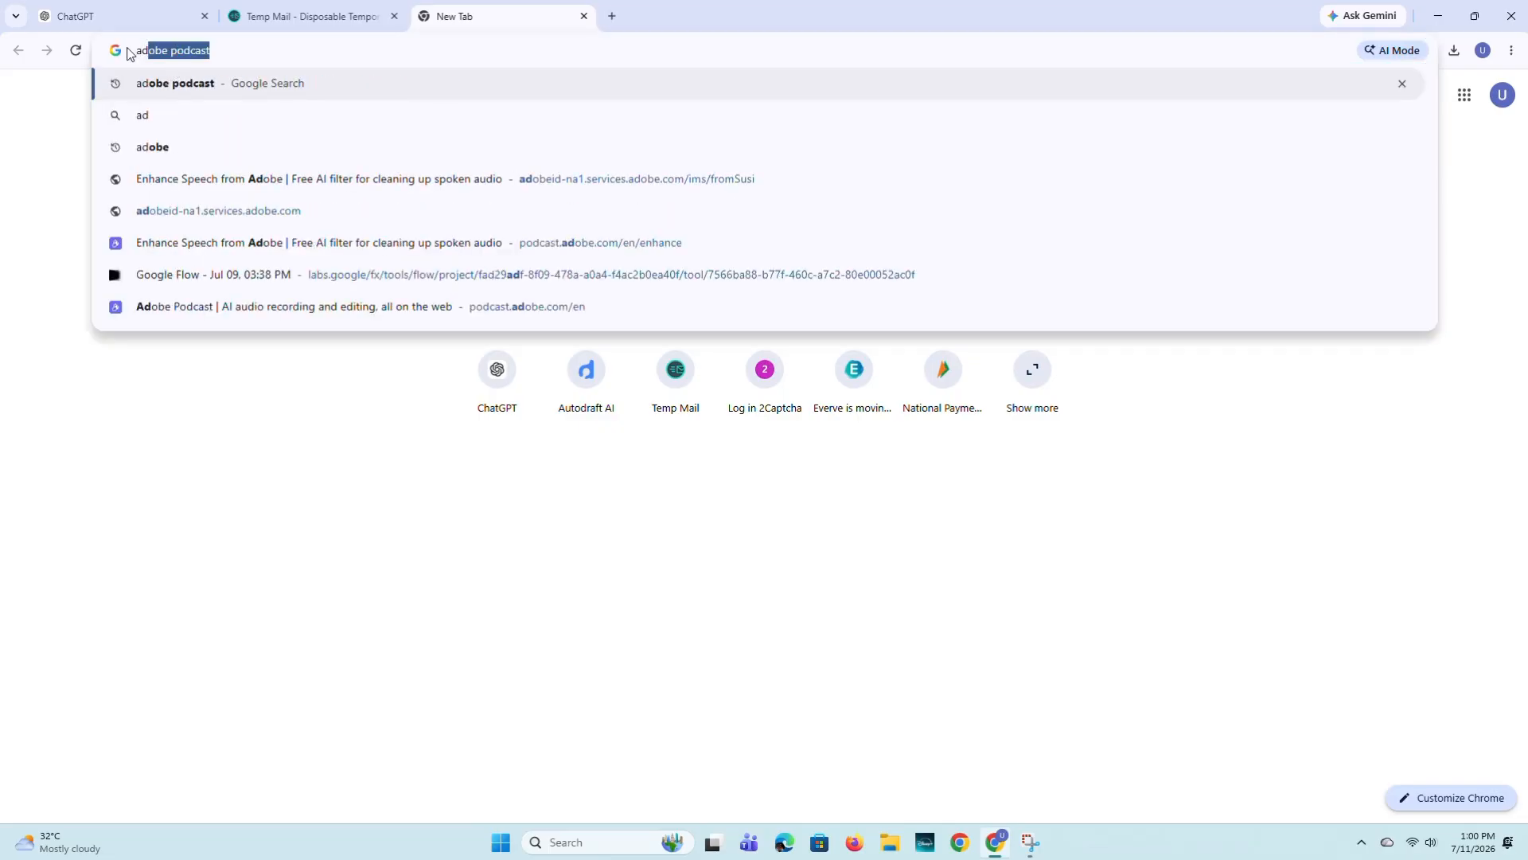
{"action": "left_click", "coordinate": [230, 50]}
{"action": "left_click_drag", "start_coordinate": [136, 53], "coordinate": [220, 58]}
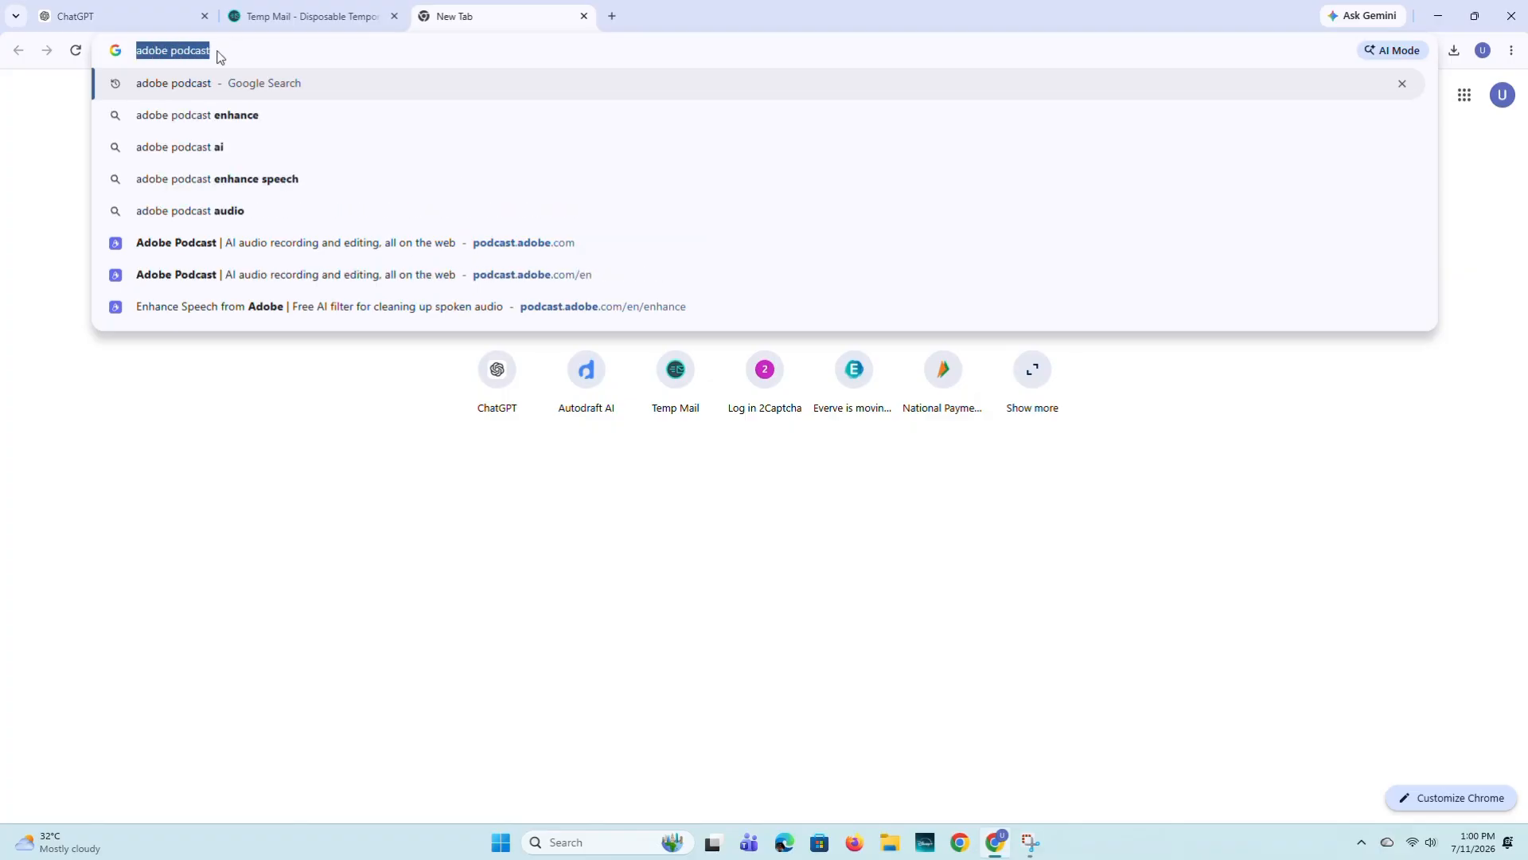
{"action": "left_click", "coordinate": [233, 49]}
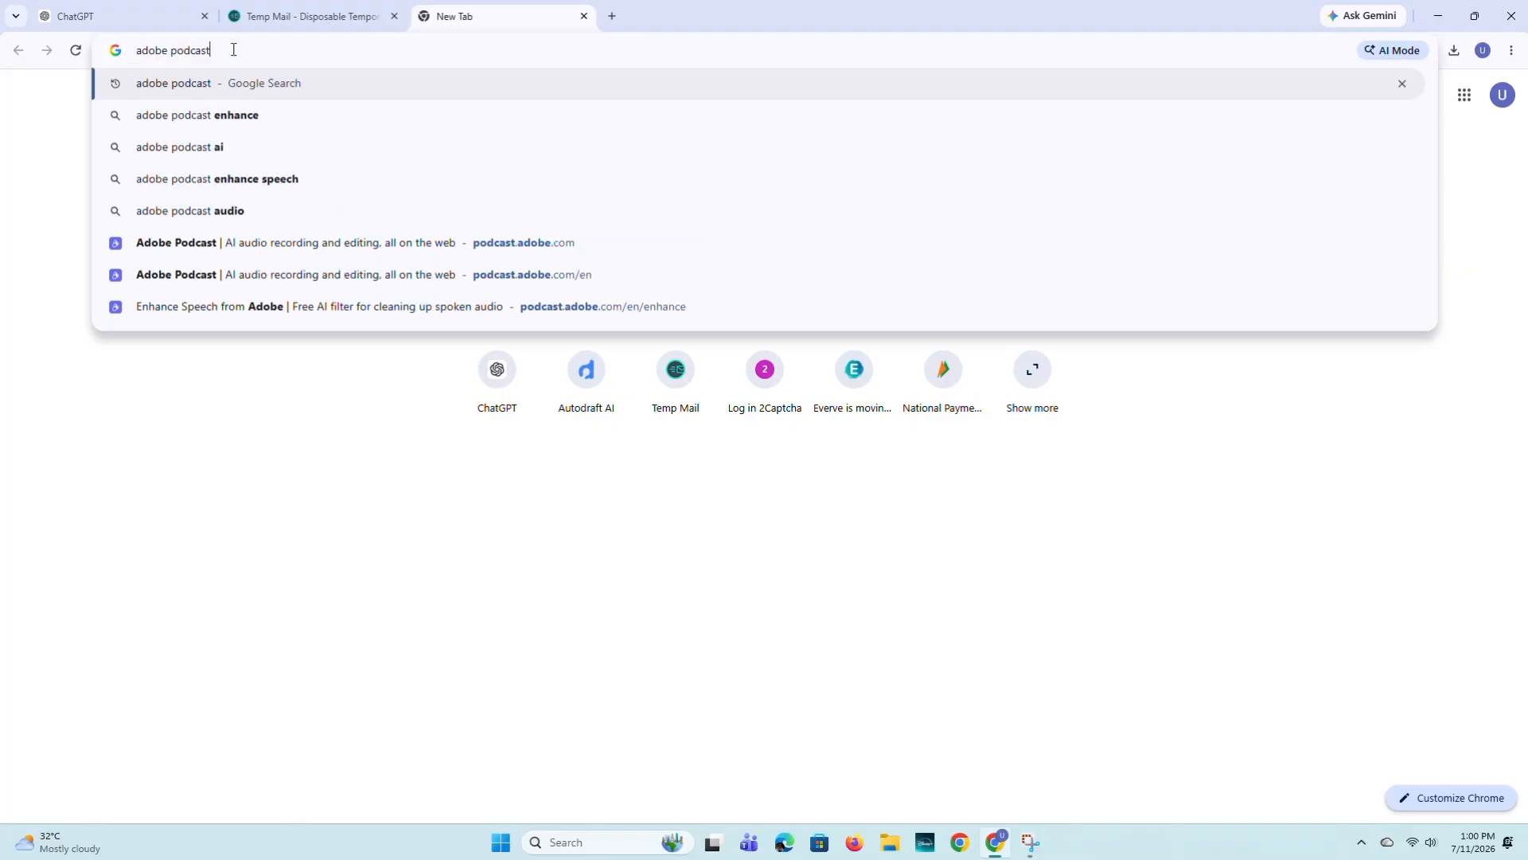
{"action": "key", "text": "Return"}
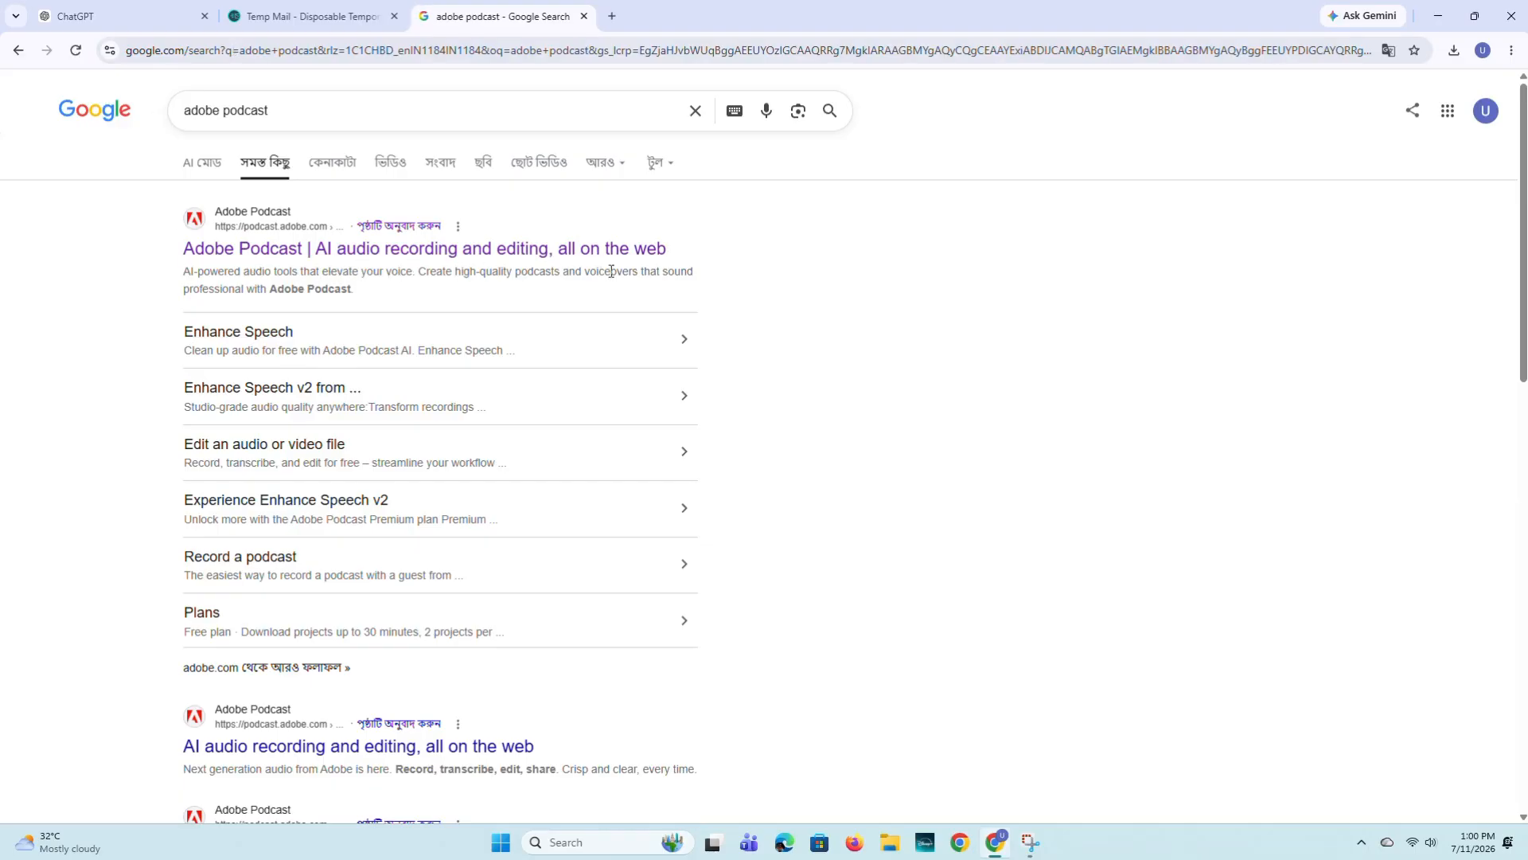
{"action": "left_click", "coordinate": [274, 257]}
- Start Enhance Speech and upload the file 11 from the Downloads folder for enhancement
{"action": "scroll", "coordinate": [466, 424], "scroll_direction": "down", "scroll_amount": 3}
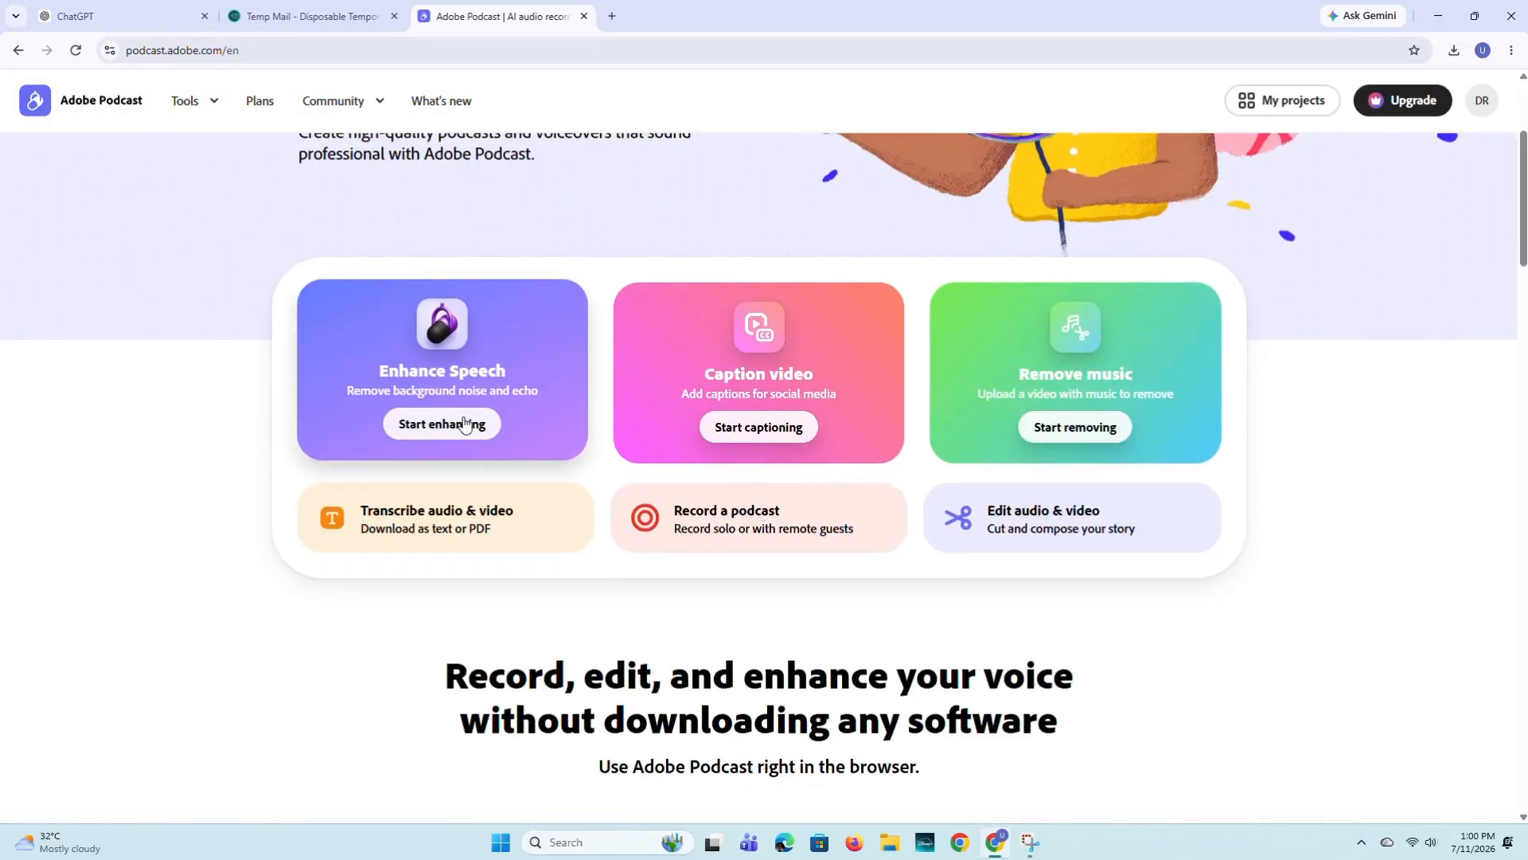
{"action": "left_click", "coordinate": [430, 425]}
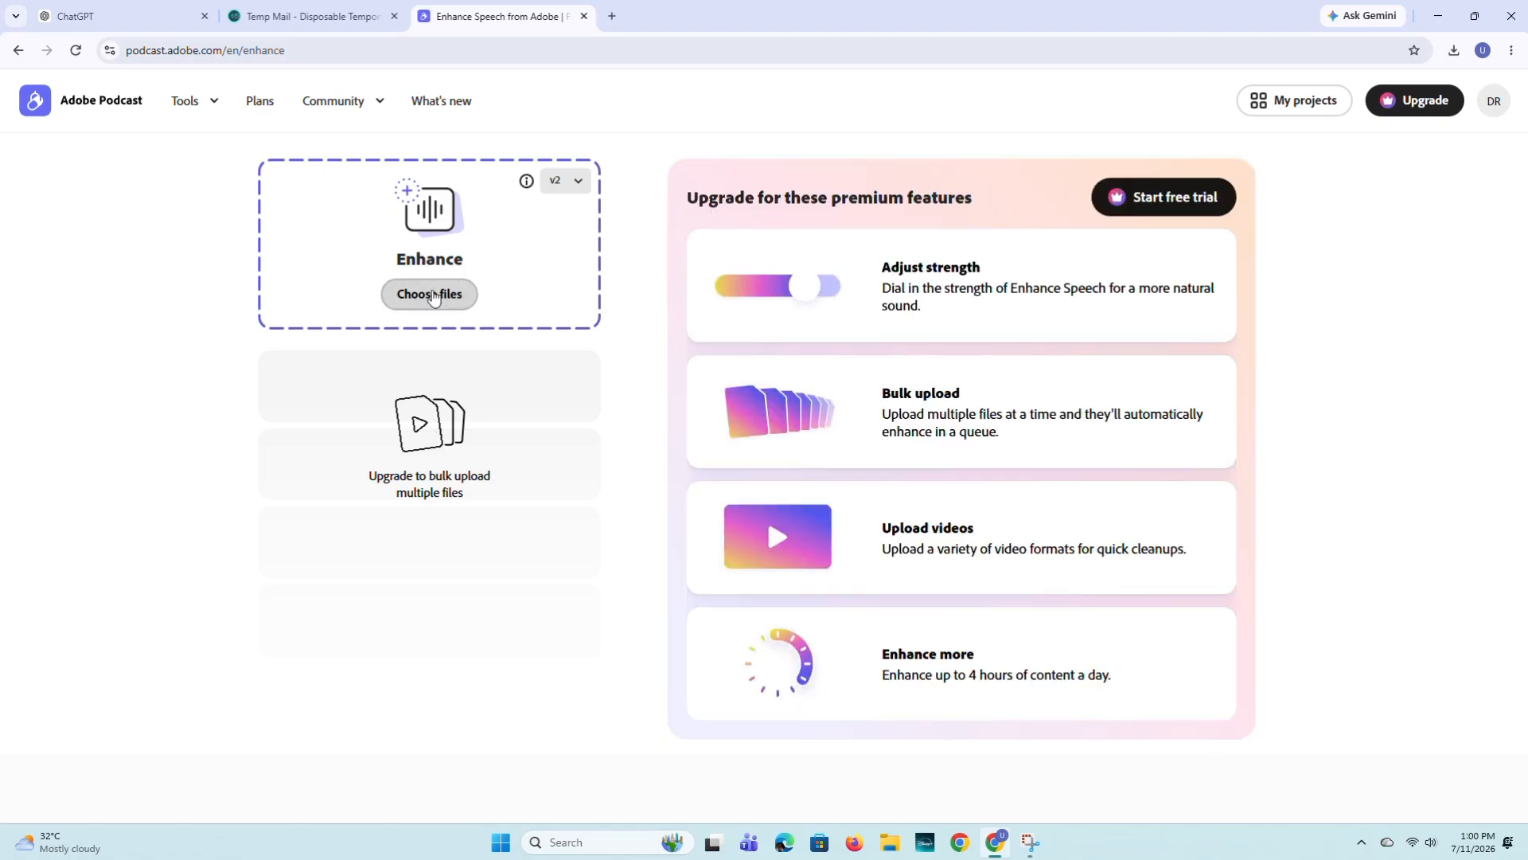
{"action": "left_click", "coordinate": [432, 294]}
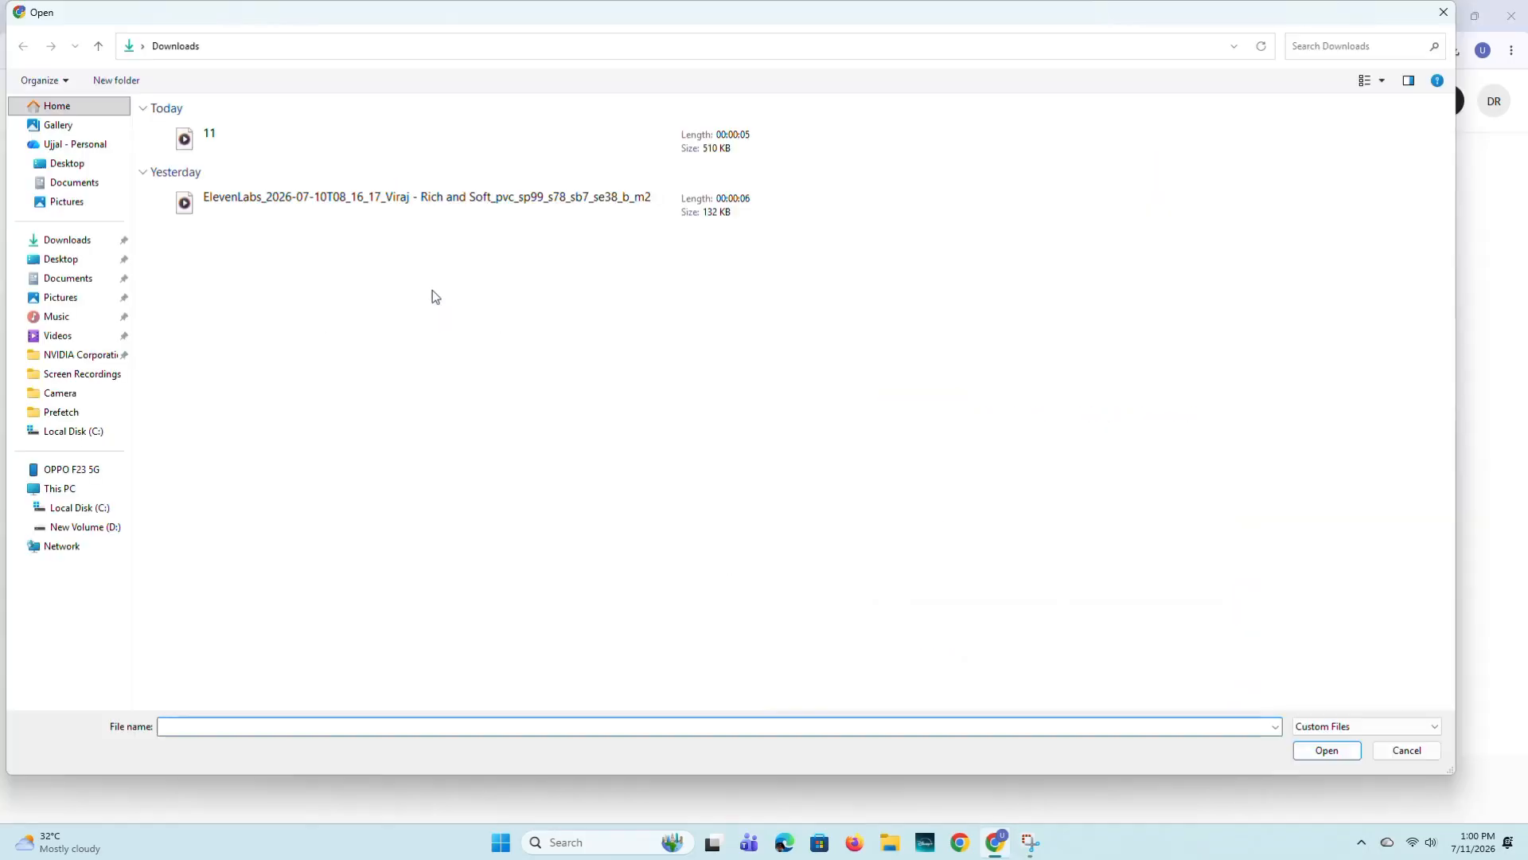
{"action": "left_click", "coordinate": [235, 150]}
{"action": "left_click", "coordinate": [1327, 750]}
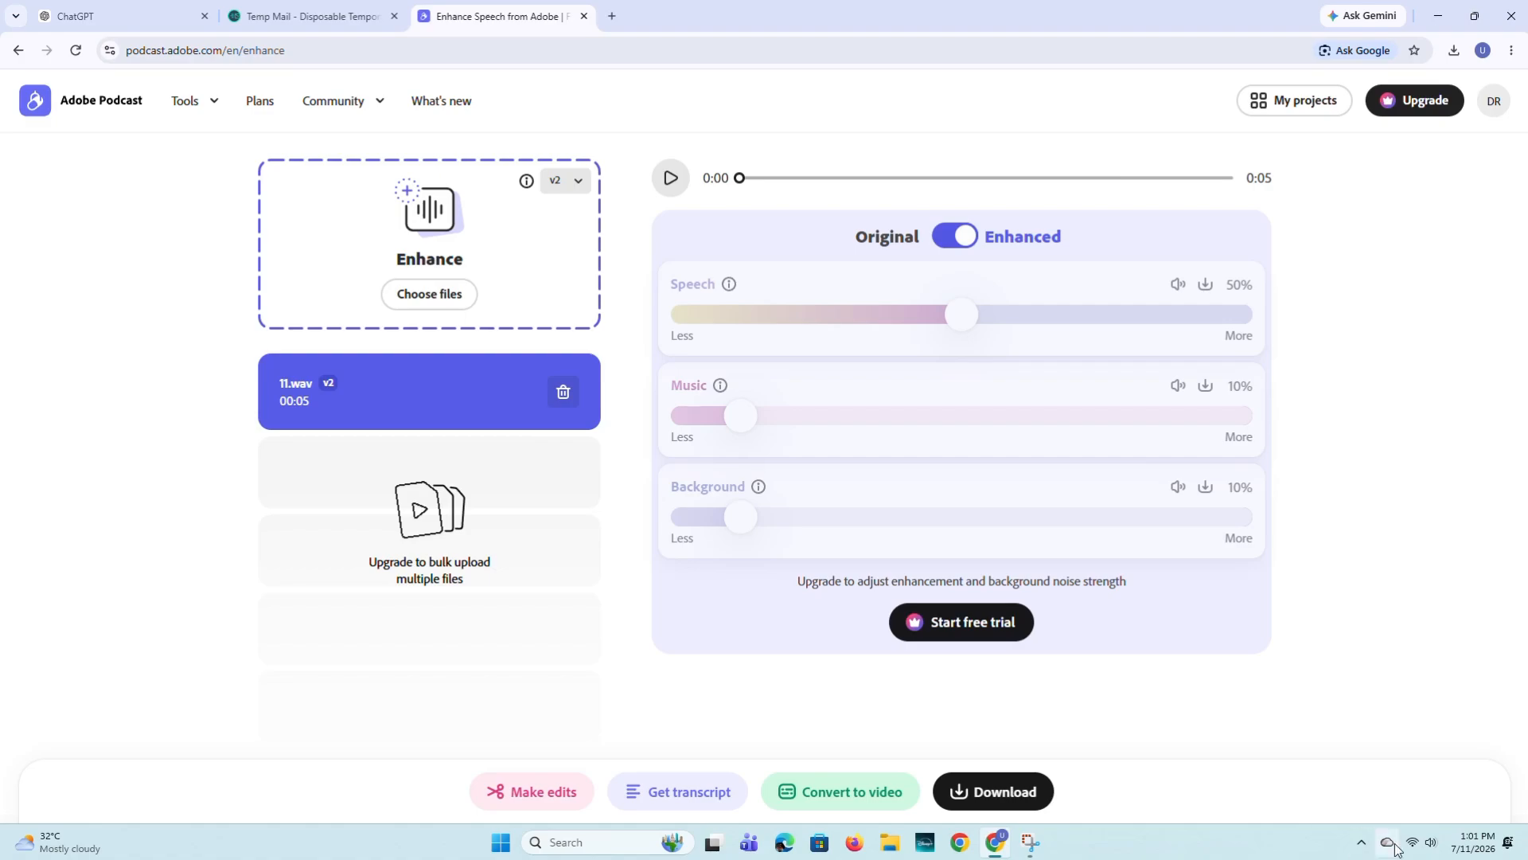
- Check the system volume and play the enhanced version of 11.wav
{"action": "left_click", "coordinate": [1423, 842]}
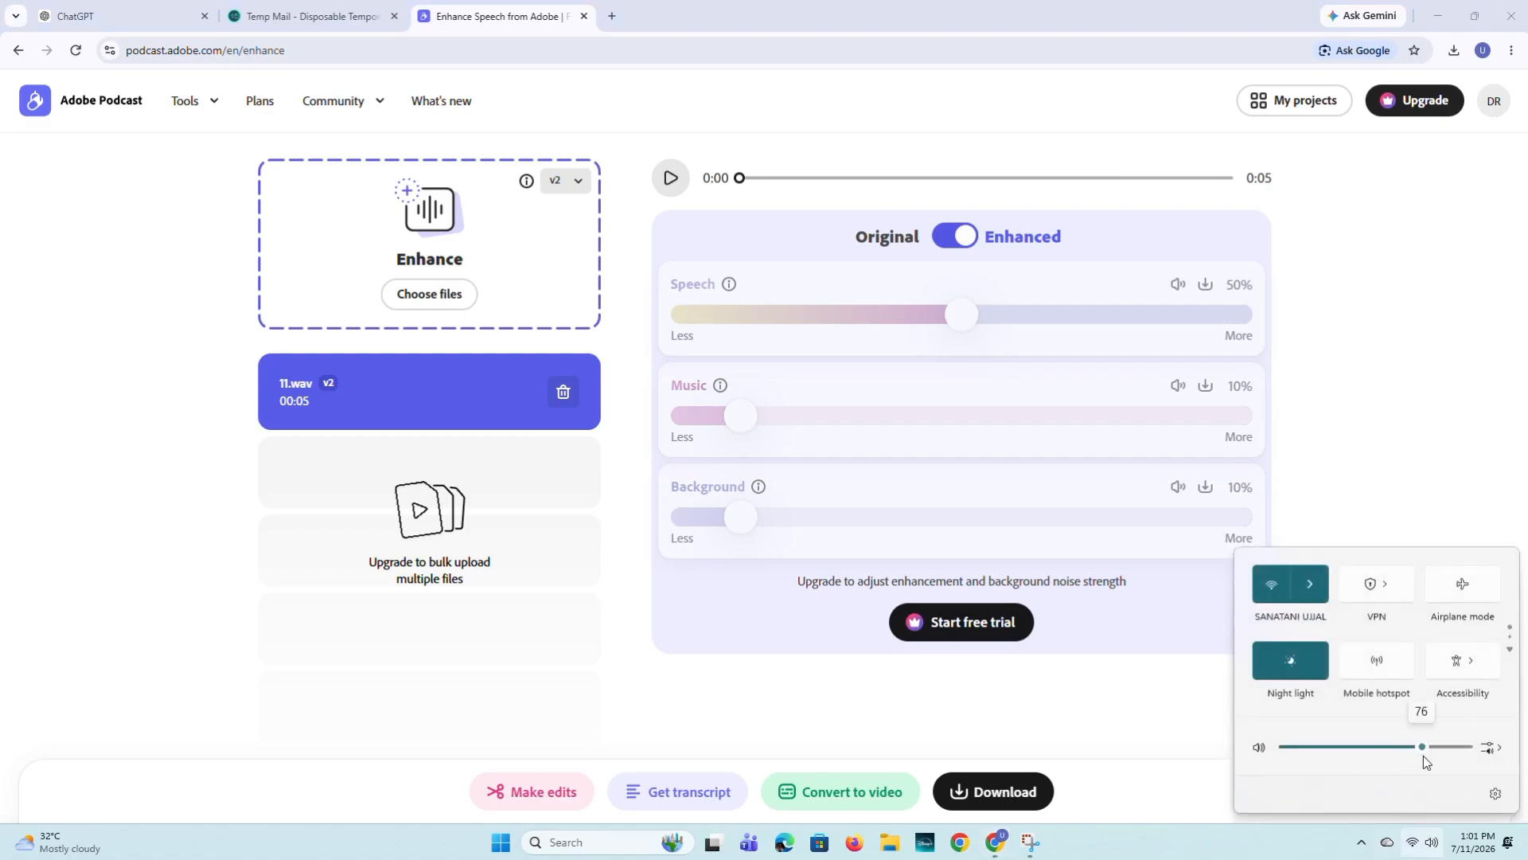
{"action": "left_click", "coordinate": [1424, 842]}
{"action": "left_click", "coordinate": [671, 178]}
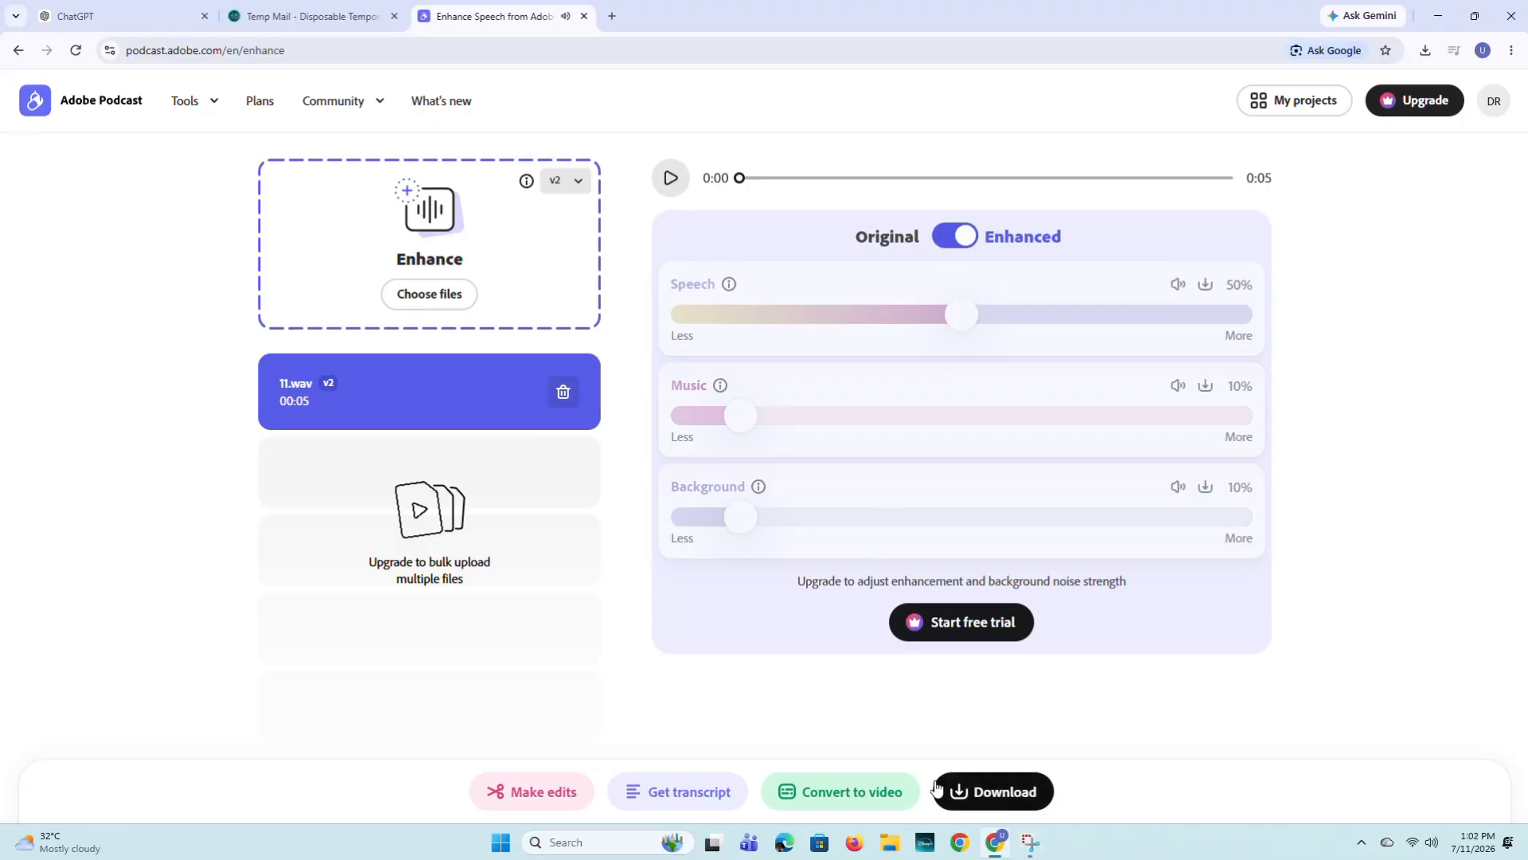
- Download the enhanced audio, check it in the browser's download list and minimize the browser
{"action": "left_click", "coordinate": [987, 796]}
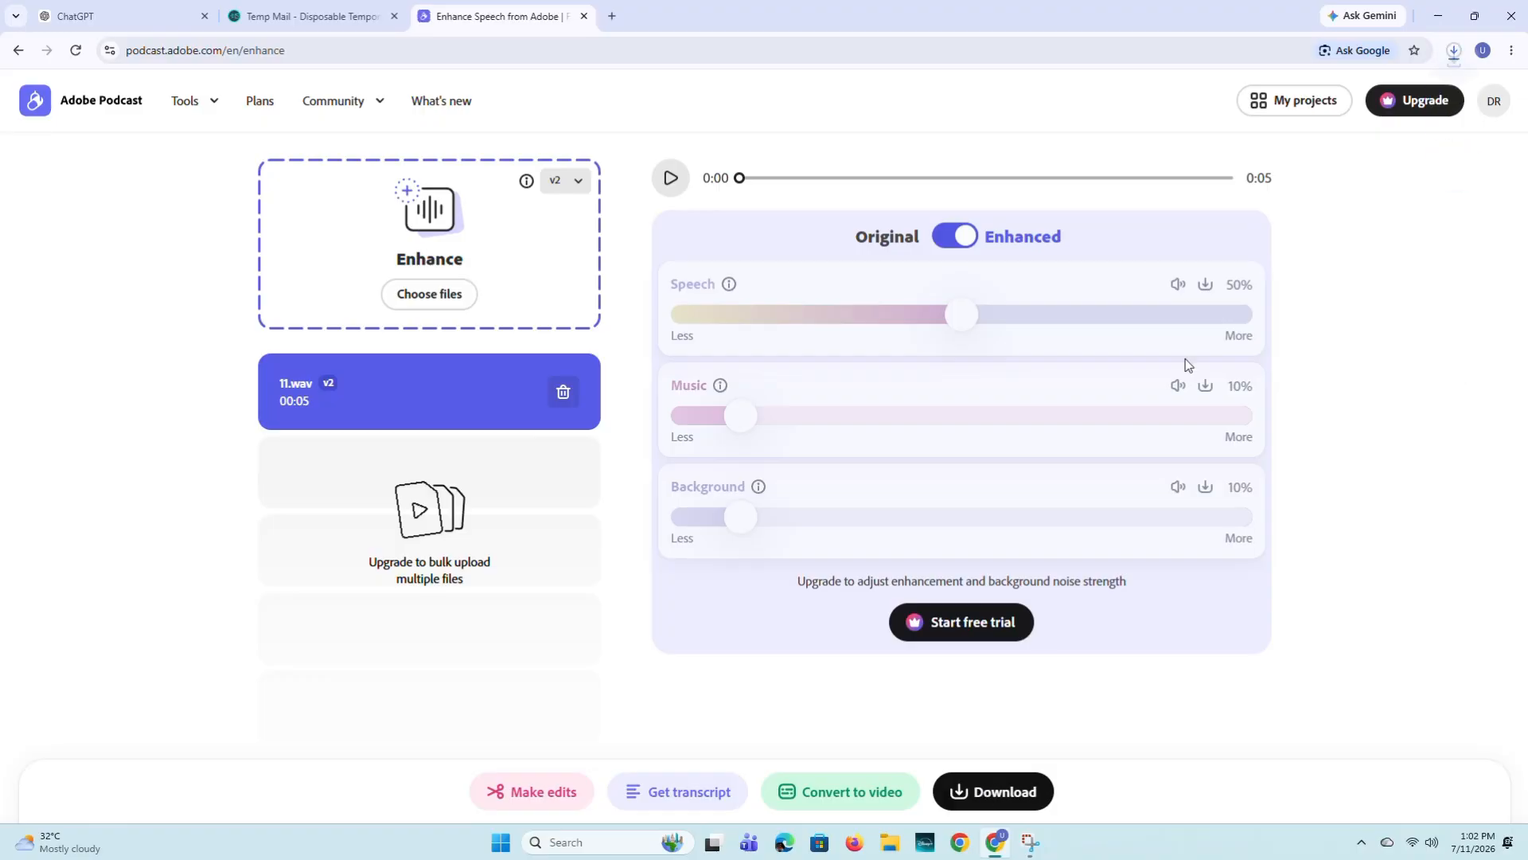
{"action": "left_click", "coordinate": [1451, 61]}
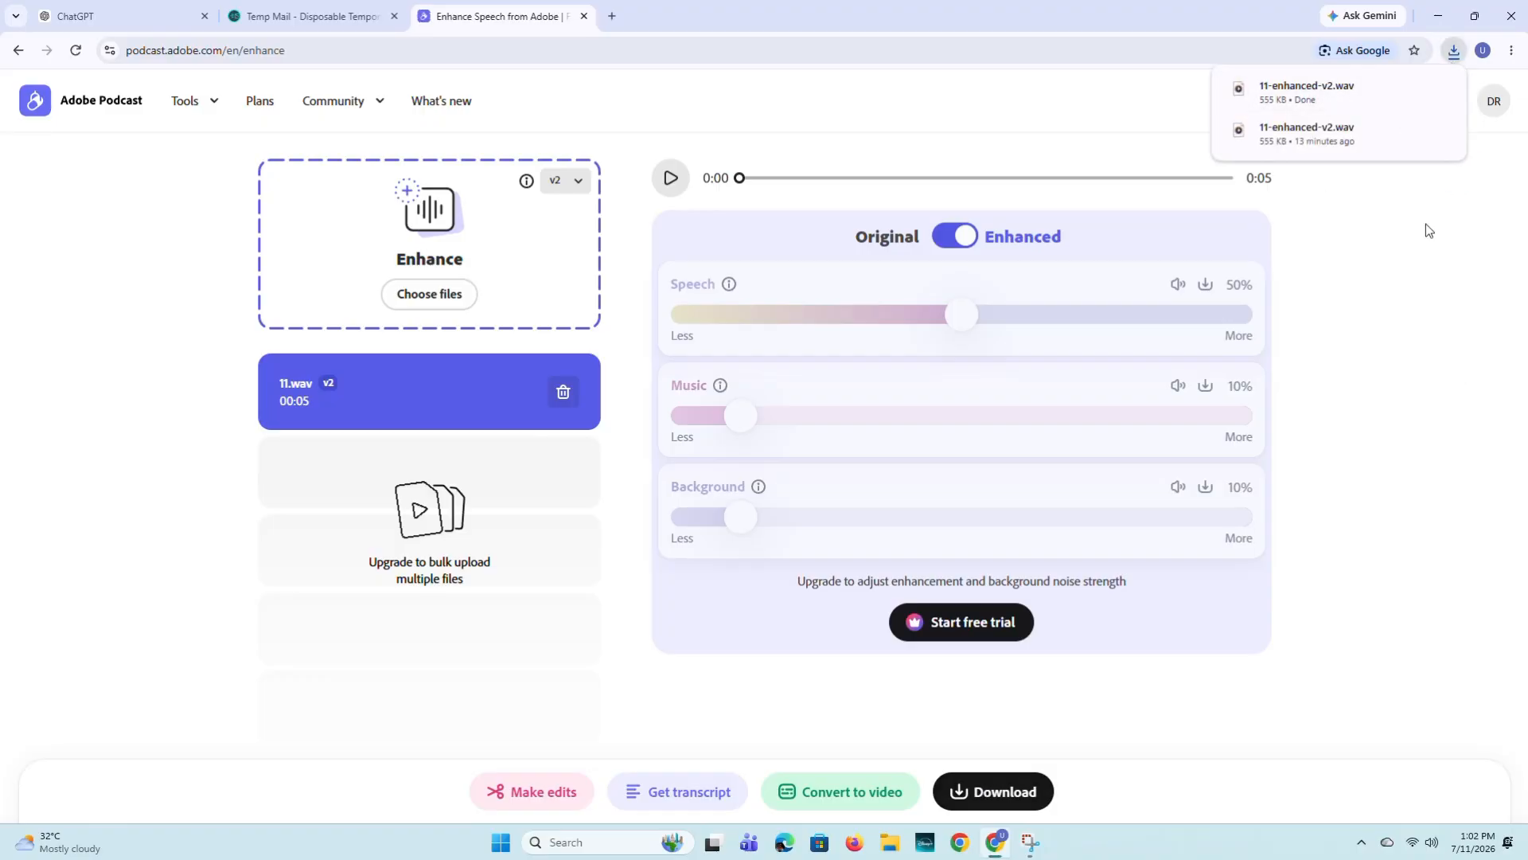
{"action": "left_click", "coordinate": [1442, 18]}
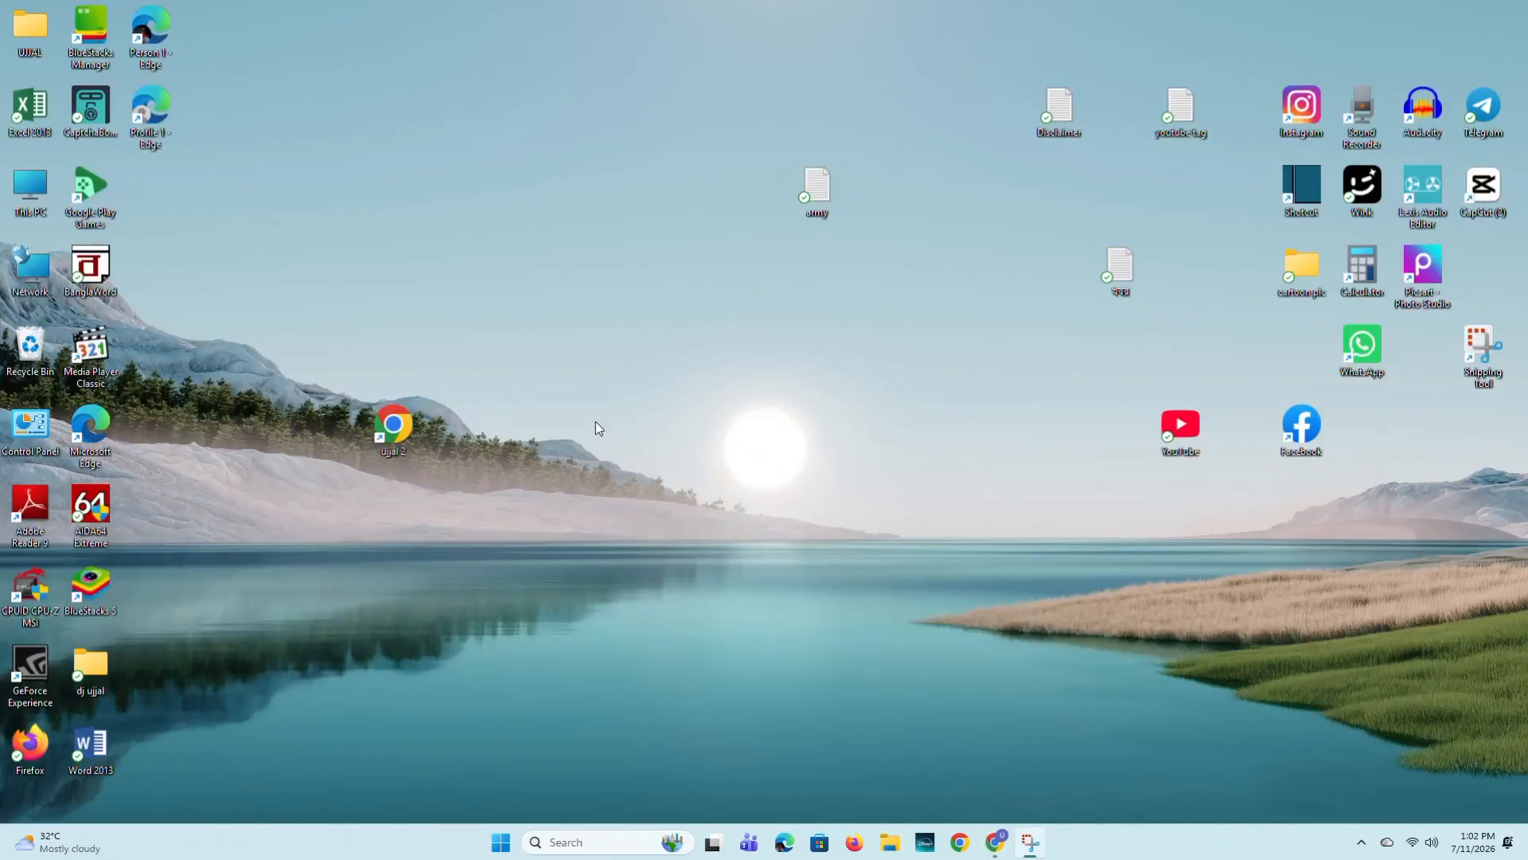
- Open the Downloads folder in File Explorer, play the original ElevenLabs recording and close the player
{"action": "double_click", "coordinate": [36, 197]}
{"action": "left_click", "coordinate": [72, 255]}
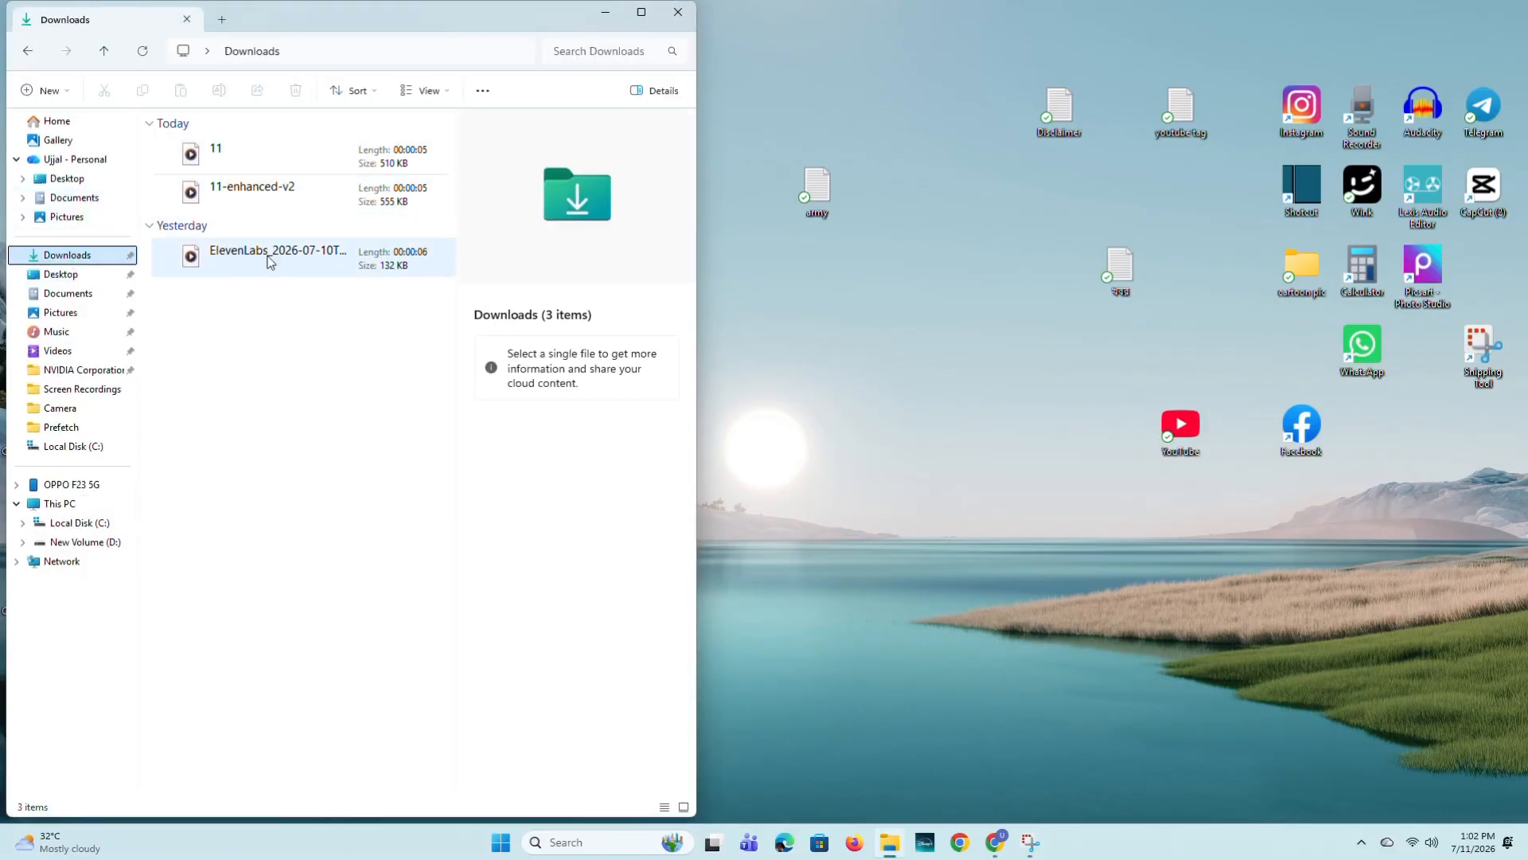
{"action": "double_click", "coordinate": [257, 264]}
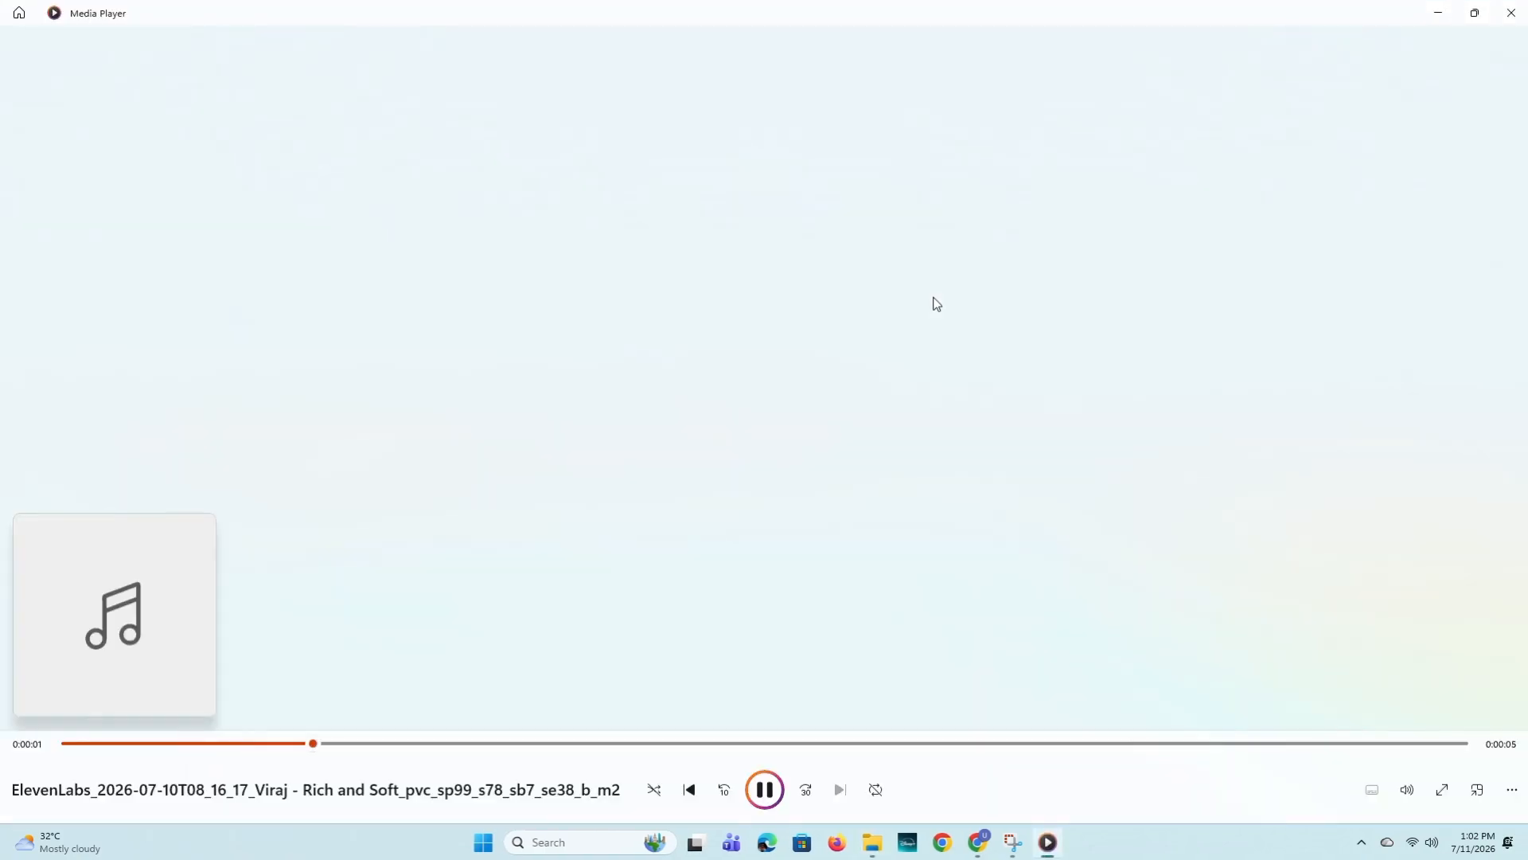
{"action": "left_click", "coordinate": [1511, 12]}
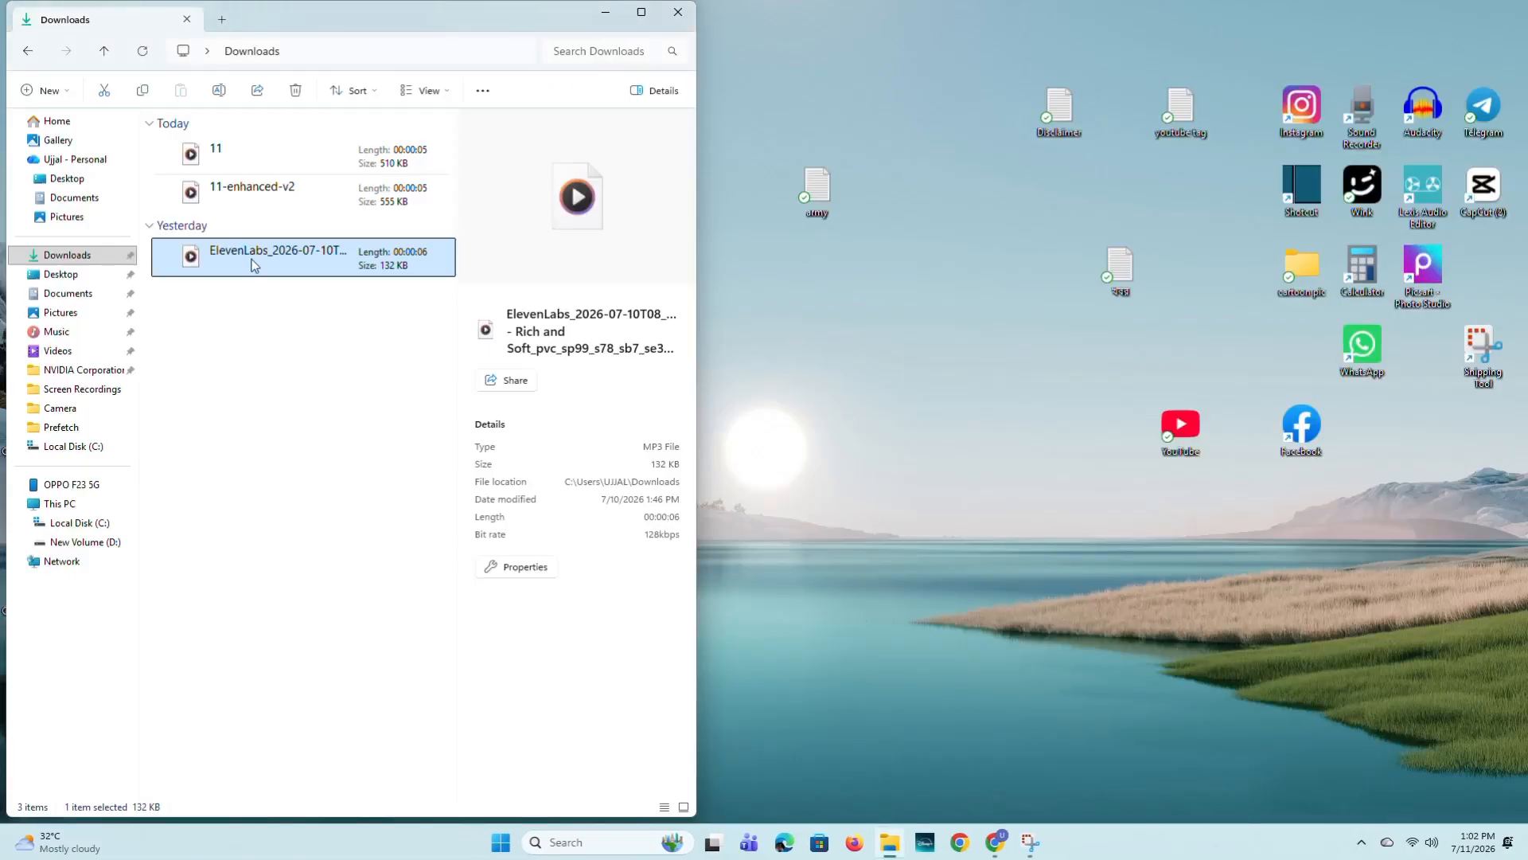
- Play the files 11 and 11-enhanced-v2 one after the other, closing the player each time, and close the Downloads window
{"action": "double_click", "coordinate": [243, 148]}
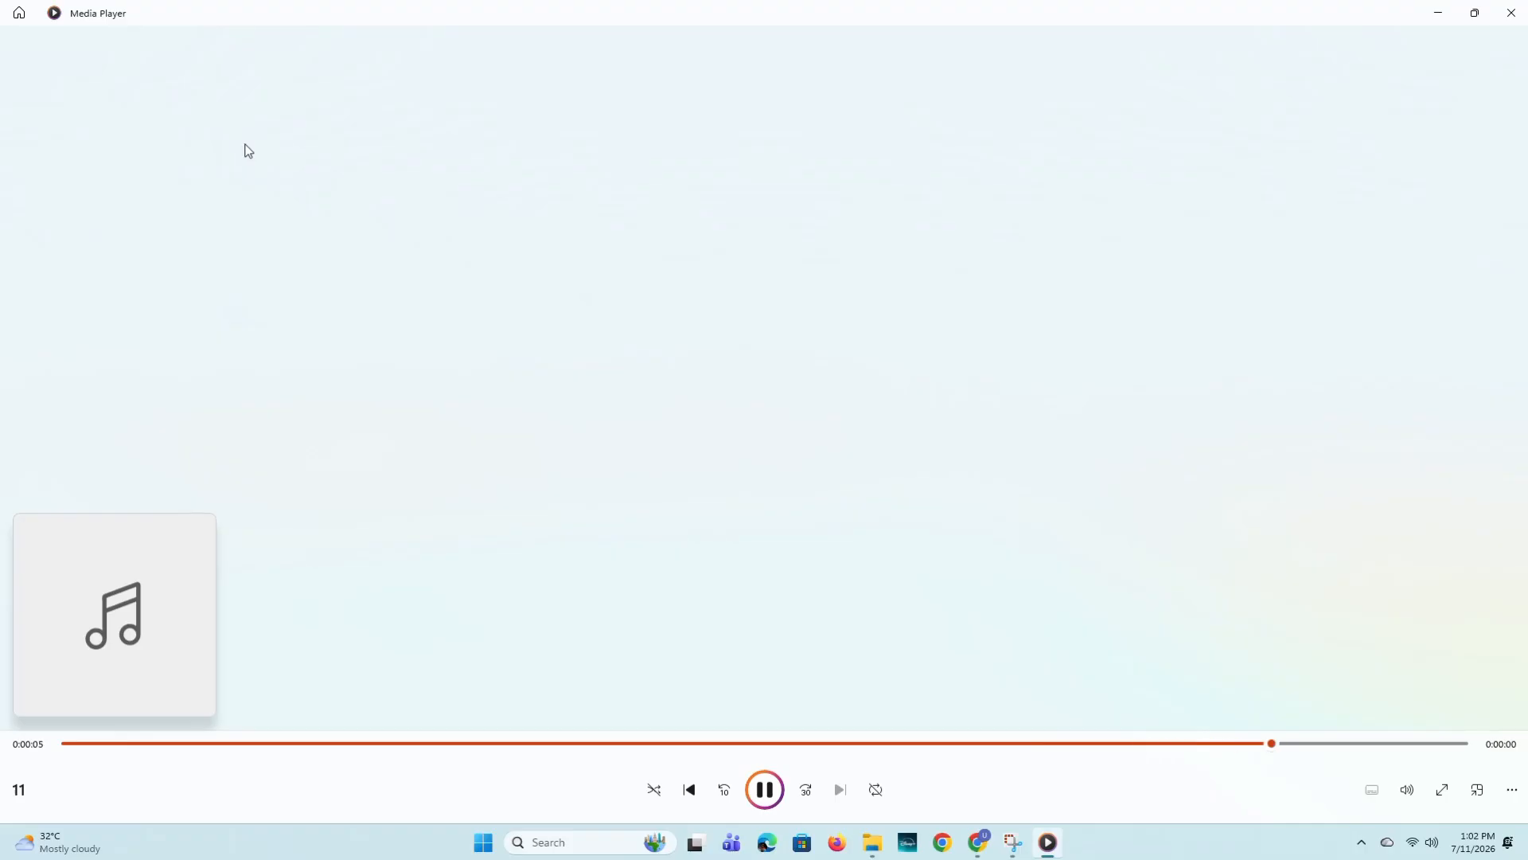
{"action": "left_click", "coordinate": [1513, 12]}
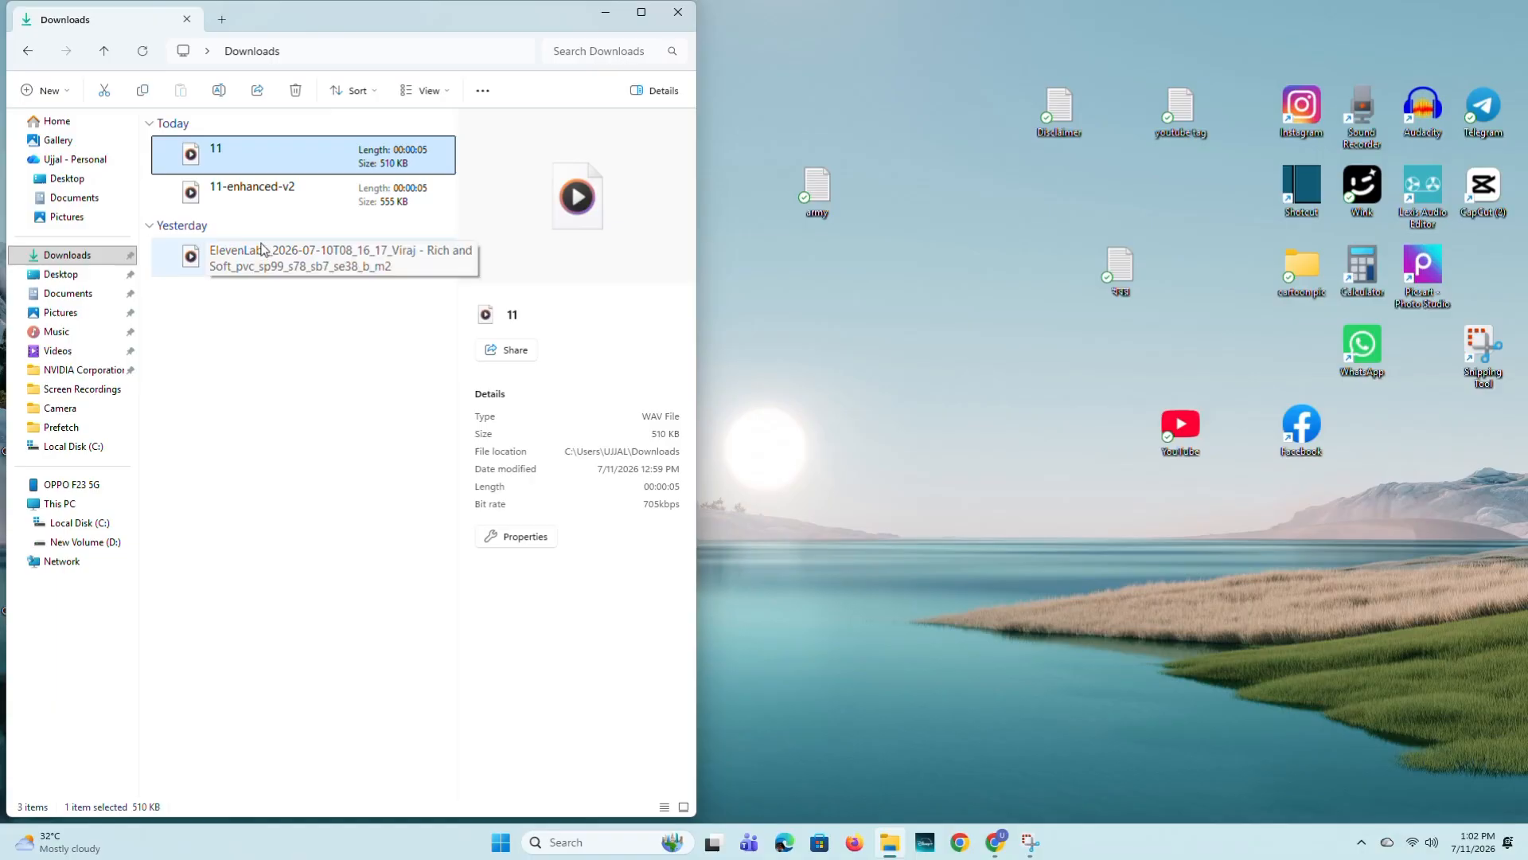
{"action": "double_click", "coordinate": [264, 199]}
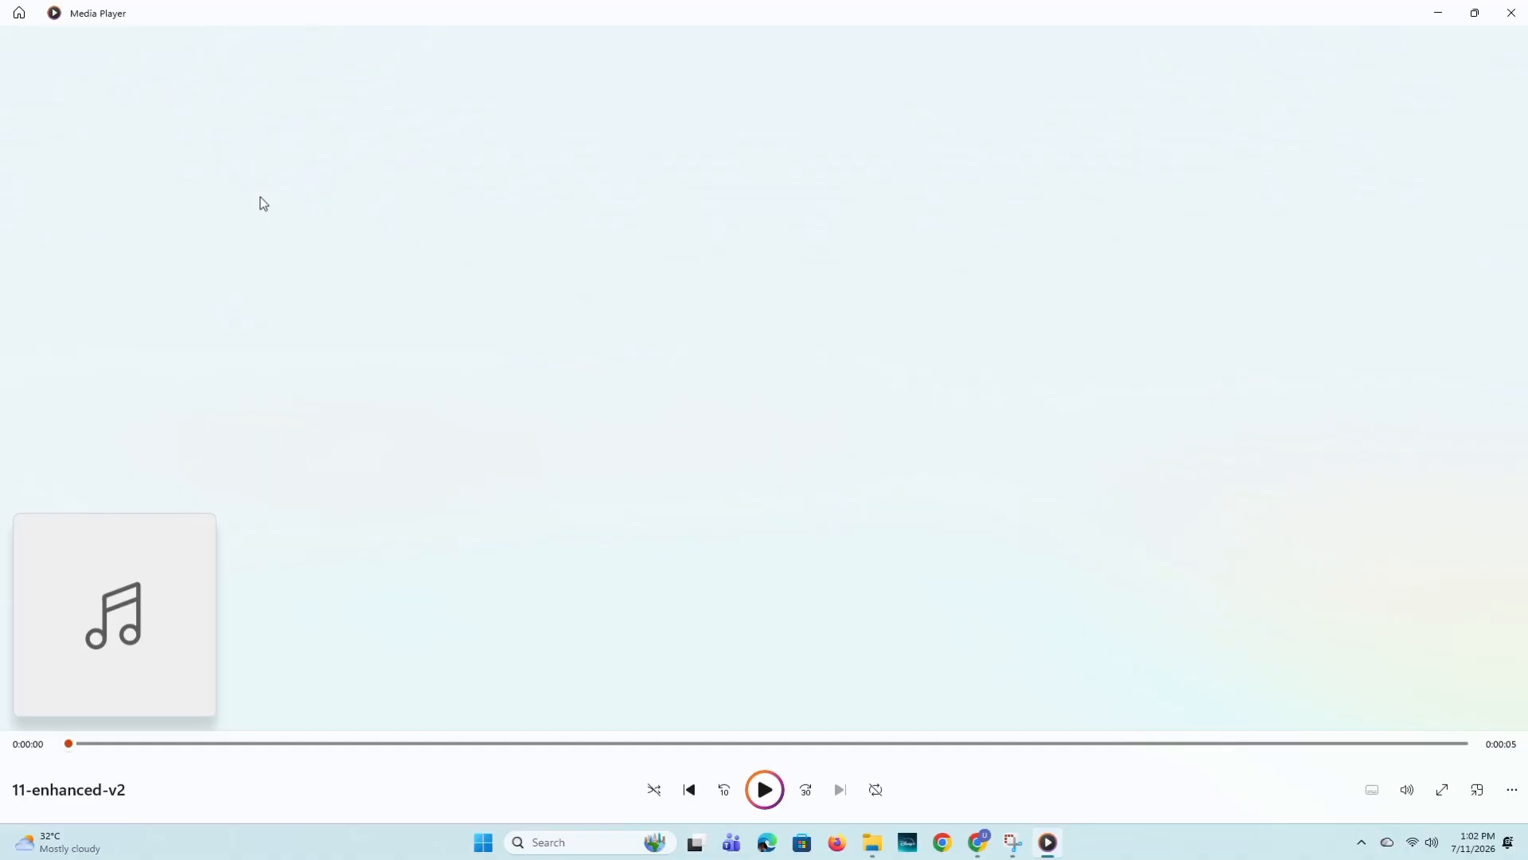
{"action": "left_click", "coordinate": [1512, 13]}
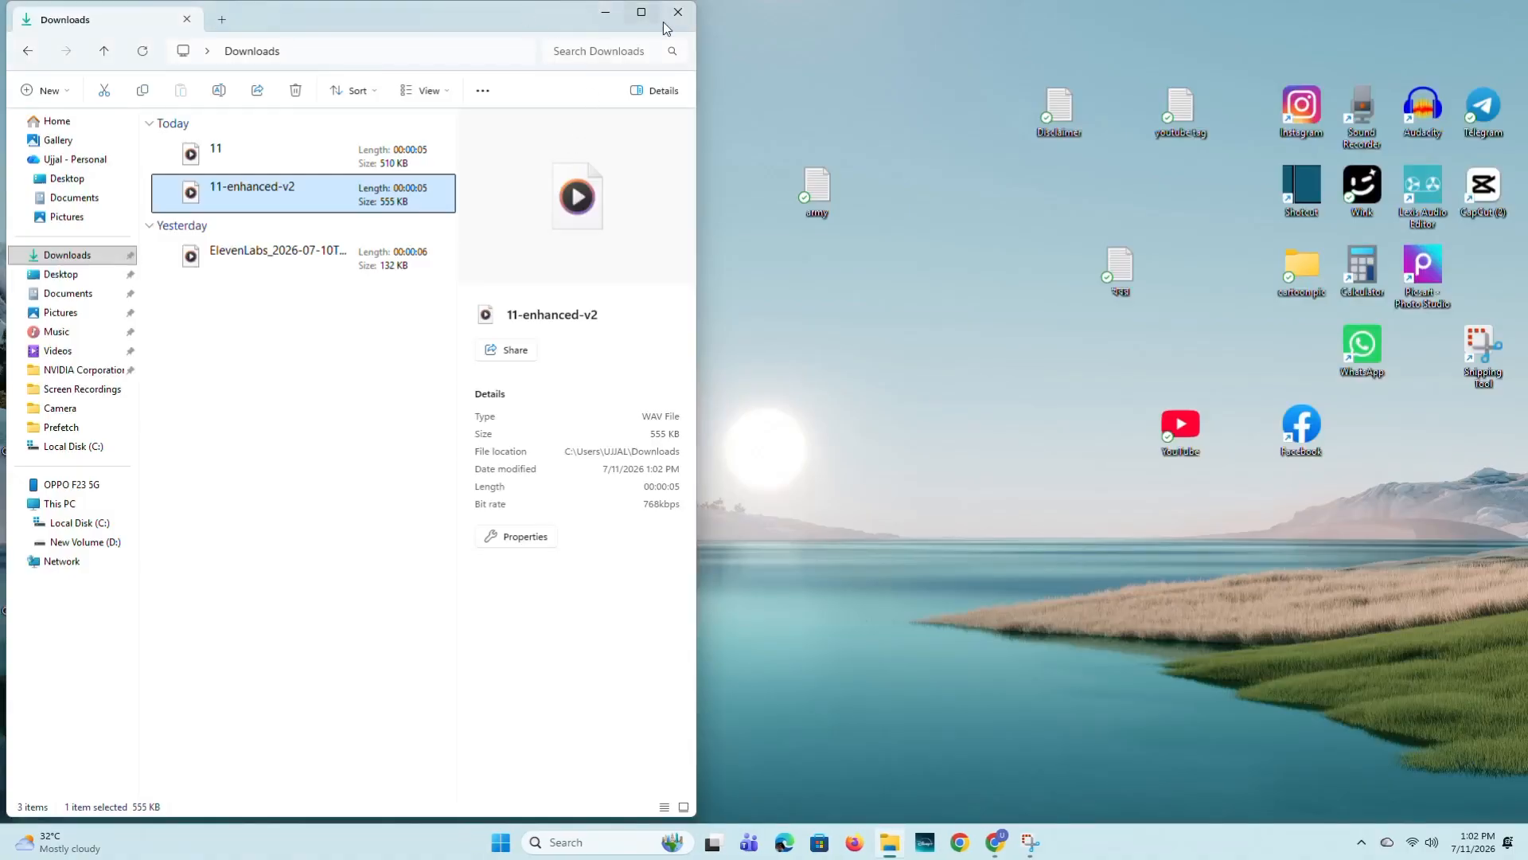
{"action": "left_click_drag", "start_coordinate": [477, 21], "coordinate": [478, 146]}
{"action": "left_click", "coordinate": [682, 148]}
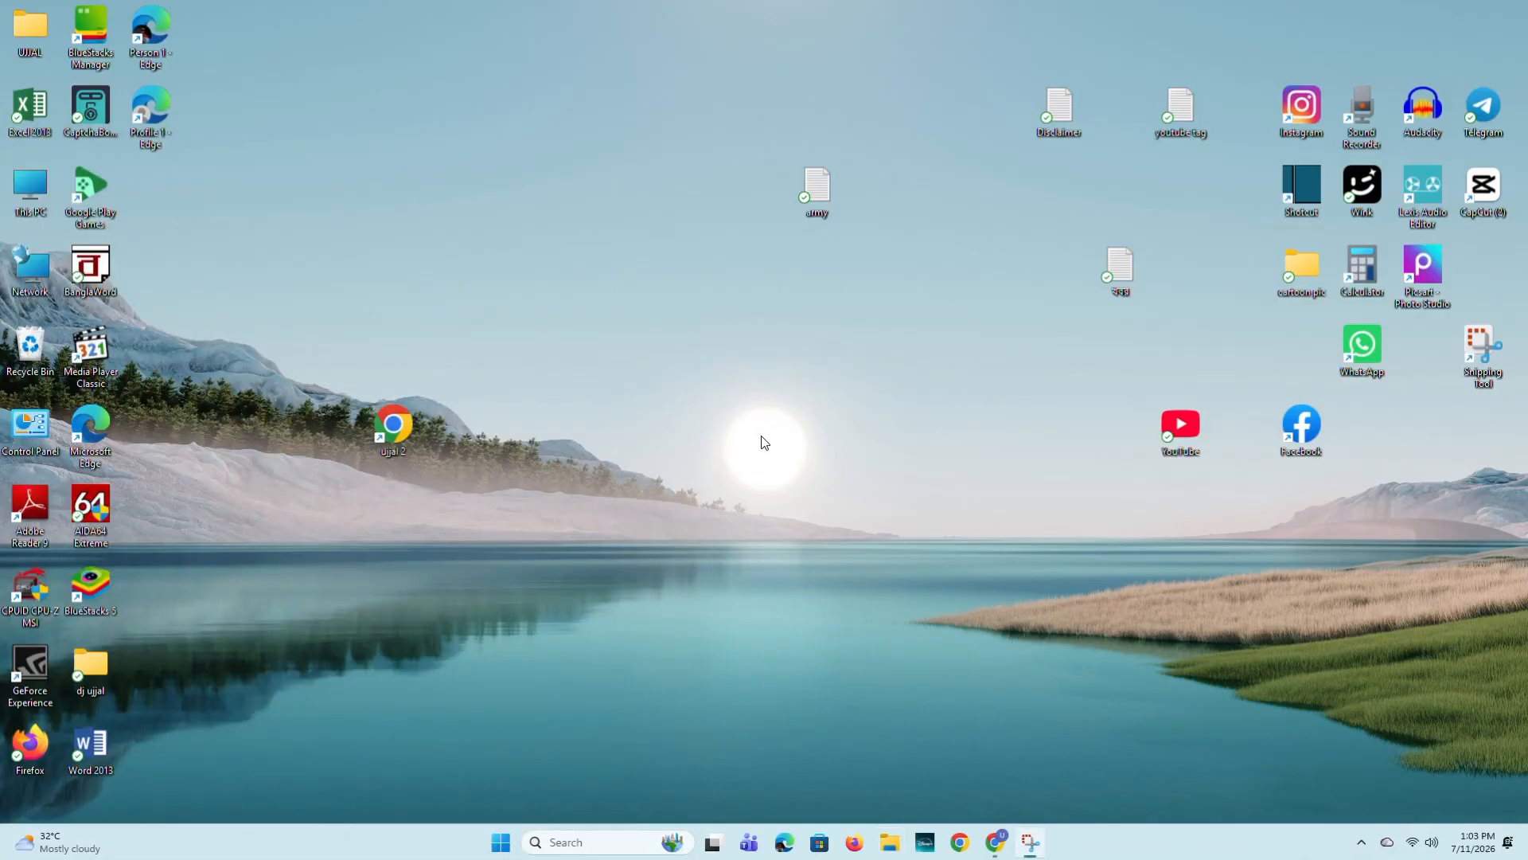
{"action": "right_click", "coordinate": [764, 442]}
{"action": "left_click", "coordinate": [780, 467]}
{"action": "right_click", "coordinate": [780, 456]}
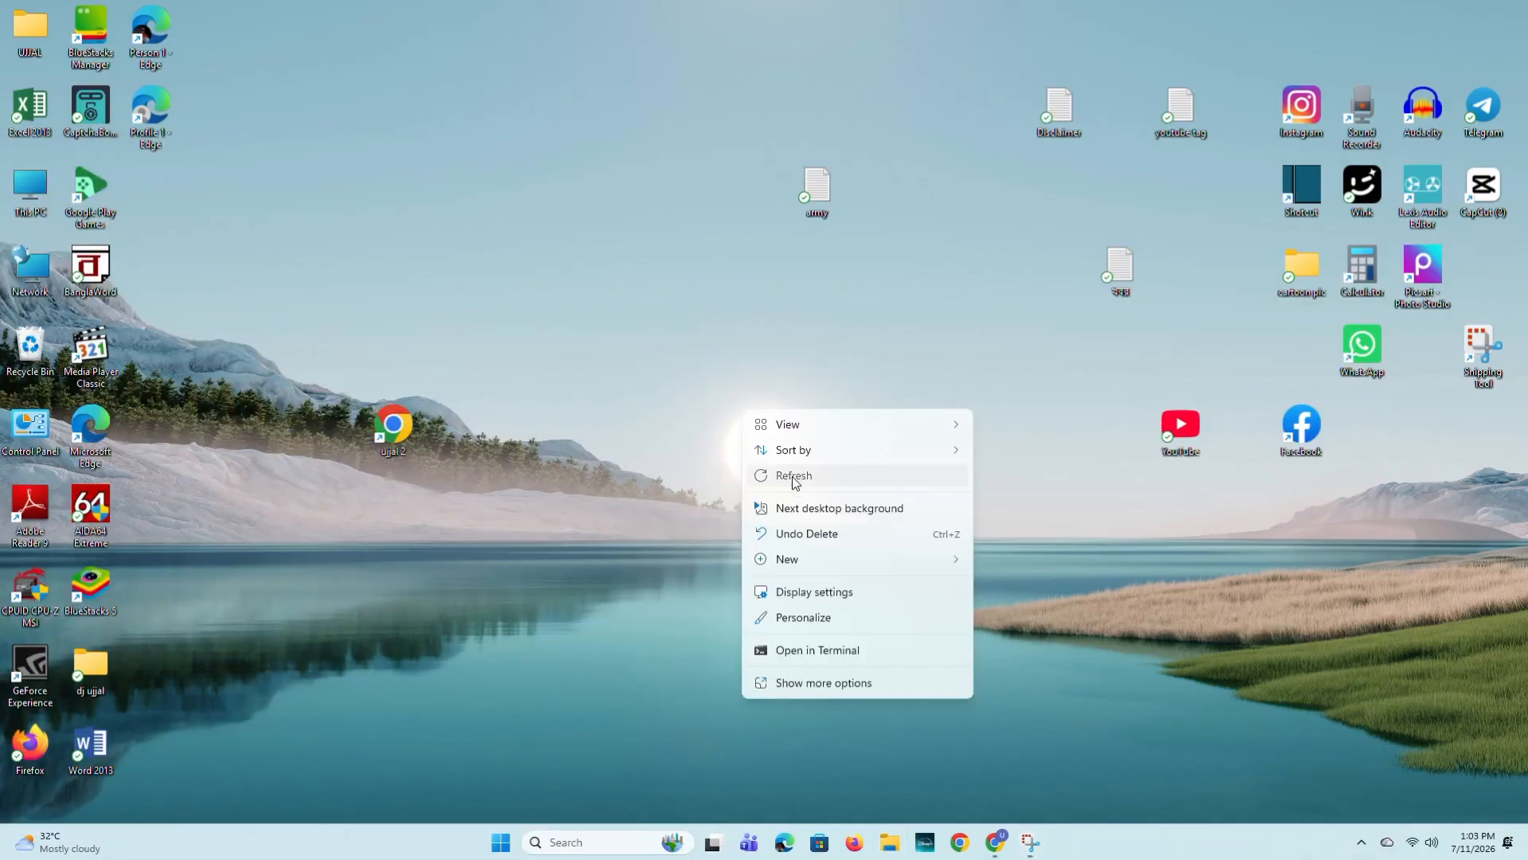
{"action": "left_click", "coordinate": [793, 478]}
{"action": "right_click", "coordinate": [719, 401]}
{"action": "left_click", "coordinate": [752, 468]}
{"action": "right_click", "coordinate": [727, 421]}
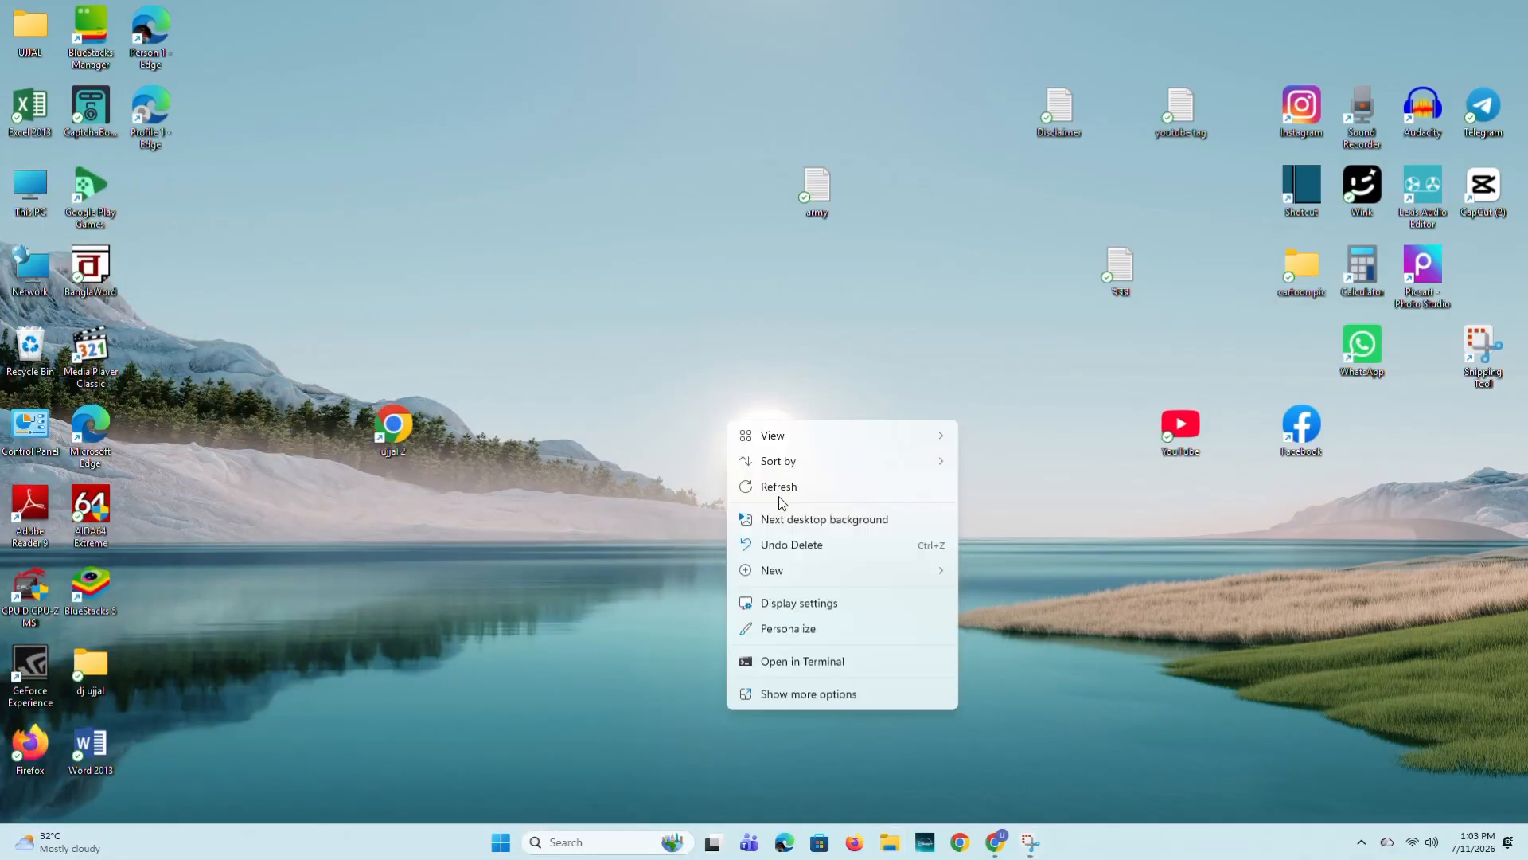
{"action": "left_click", "coordinate": [779, 494]}
{"action": "right_click", "coordinate": [763, 458]}
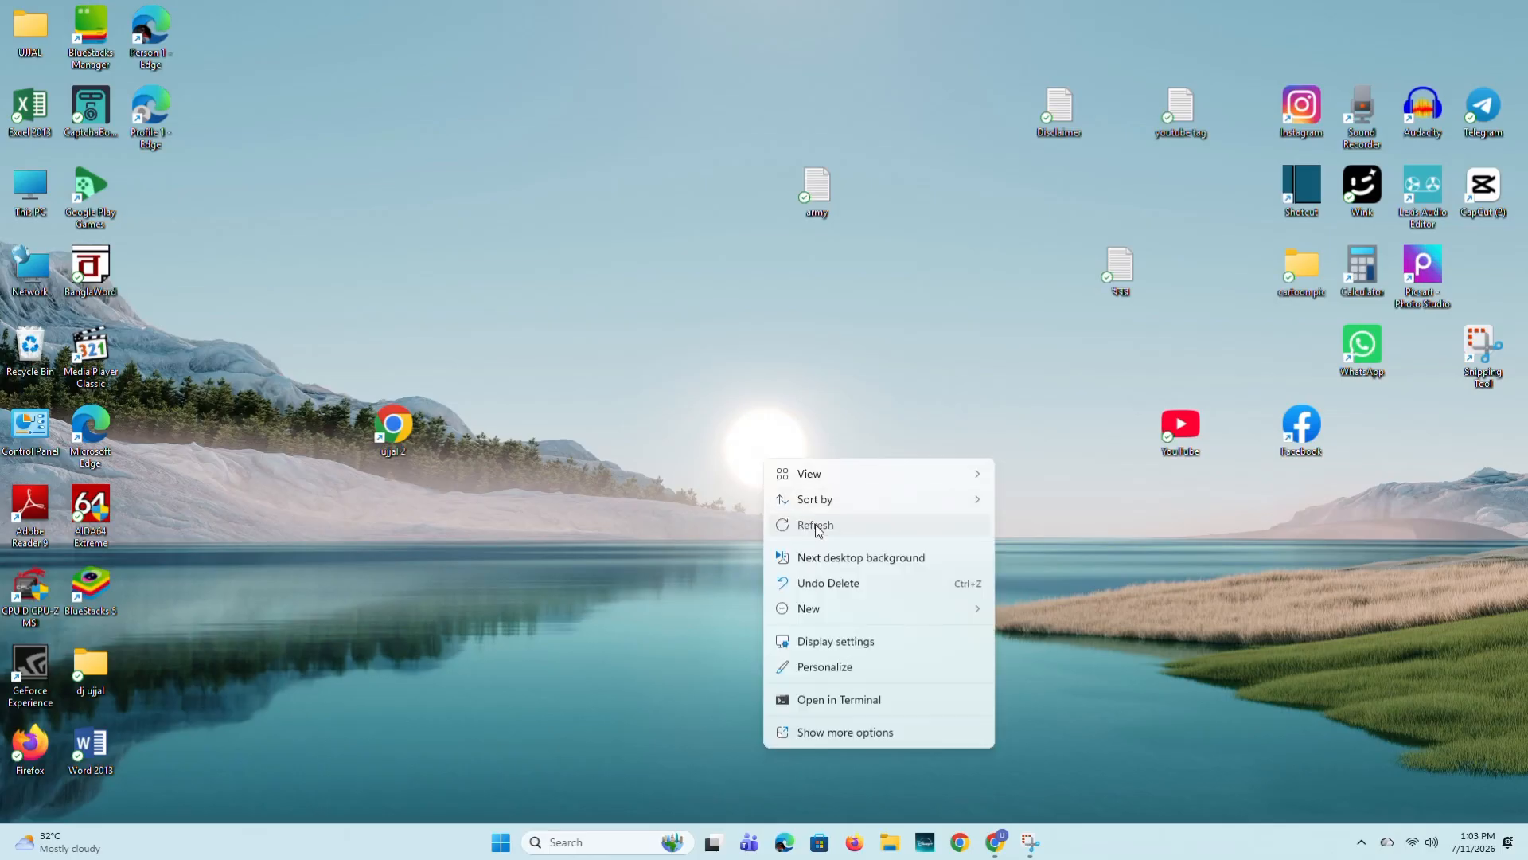
{"action": "left_click", "coordinate": [818, 527]}
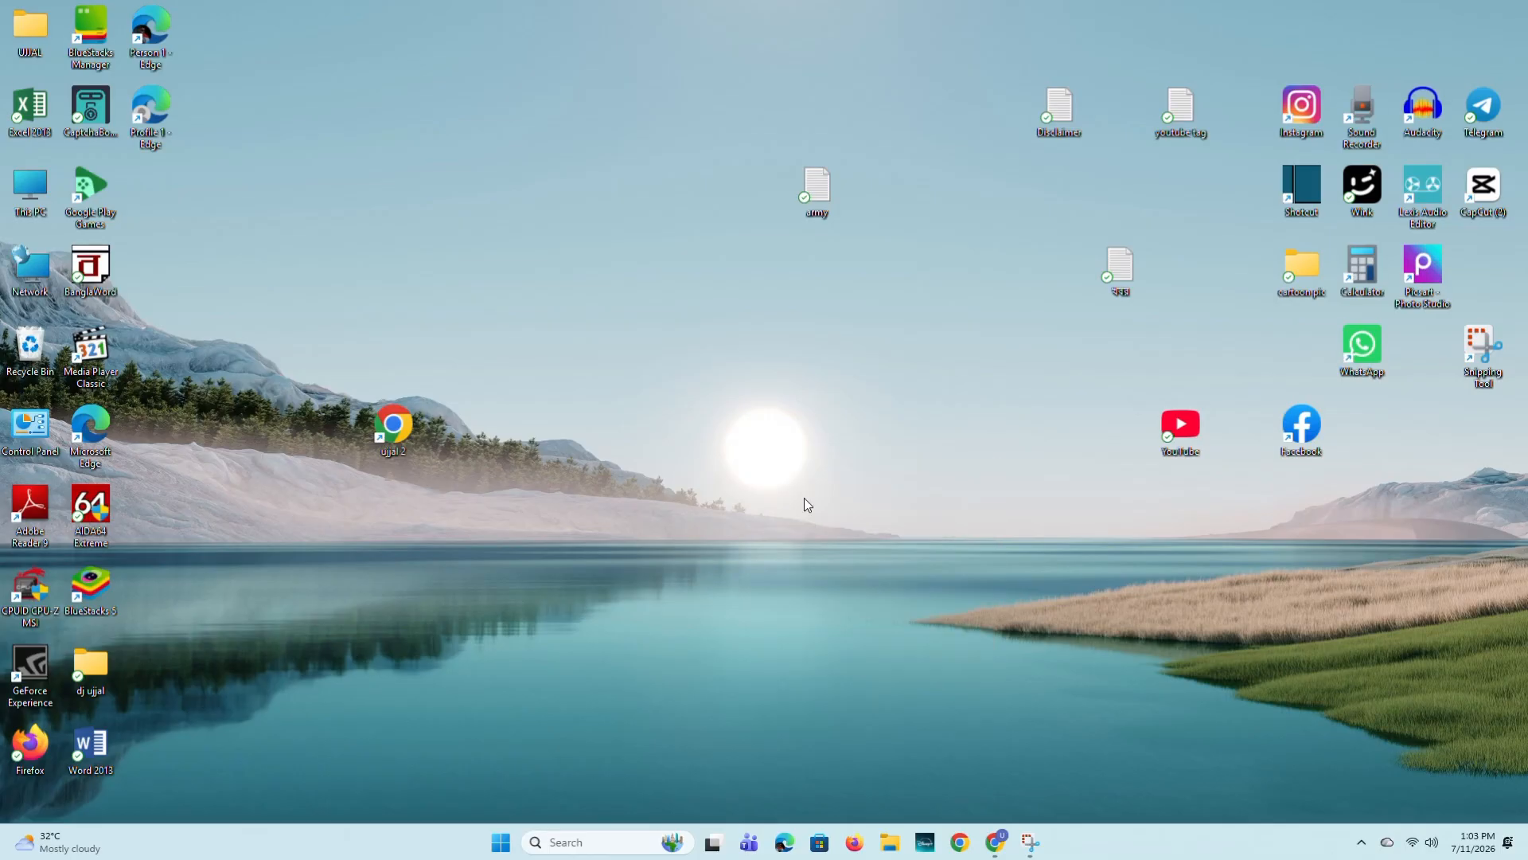
{"action": "right_click", "coordinate": [740, 398]}
{"action": "right_click", "coordinate": [769, 409]}
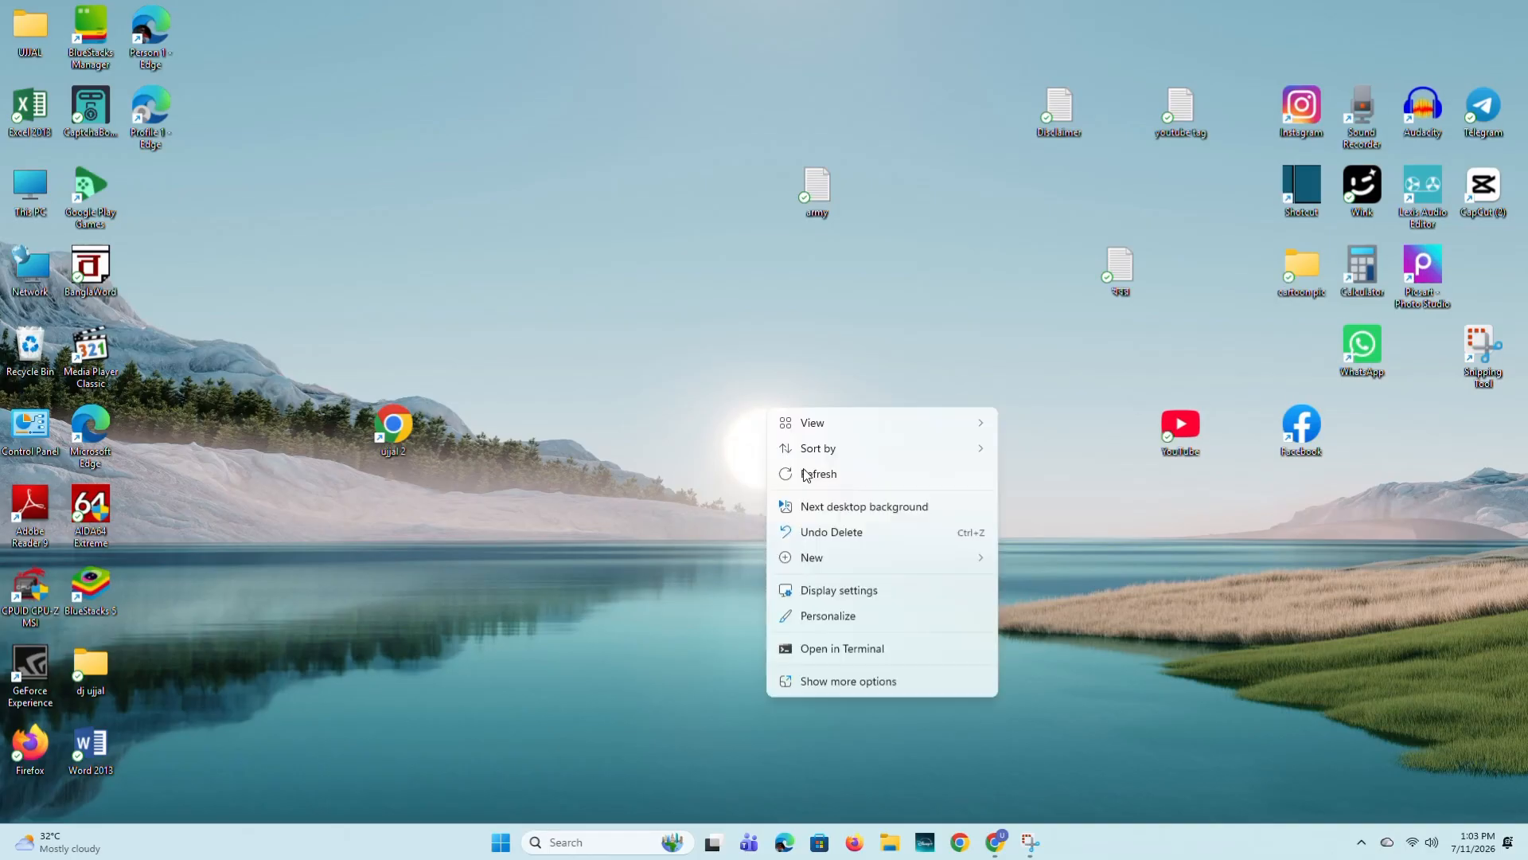